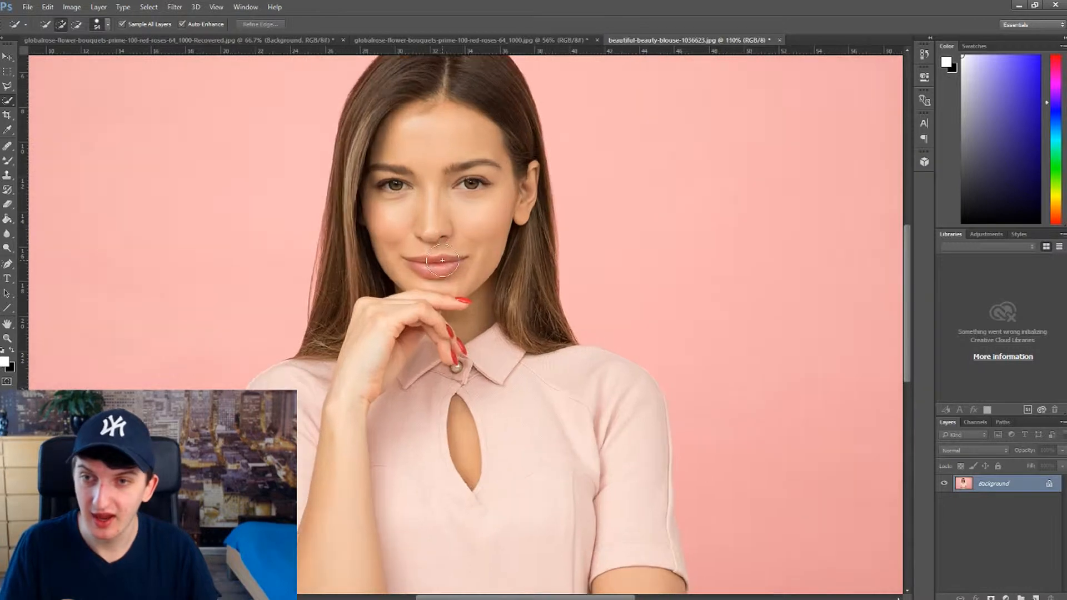
scroll(449, 262, down, 1)
Step: Select the whole woman, from her hair down to the blouse hem and arms, with the Quick Selection tool
mouse_move(456, 134)
mouse_down()
mouse_move(426, 136)
mouse_move(412, 167)
mouse_move(420, 213)
mouse_up()
mouse_move(441, 359)
mouse_down()
mouse_move(448, 485)
mouse_move(481, 545)
mouse_up()
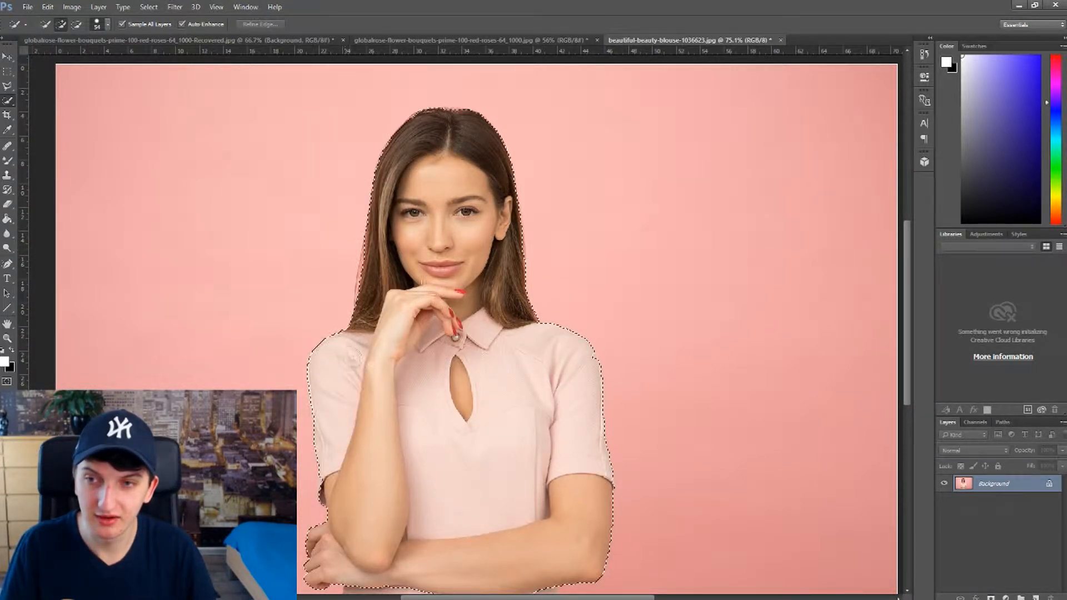
scroll(453, 500, down, 2)
drag(453, 559, 405, 554)
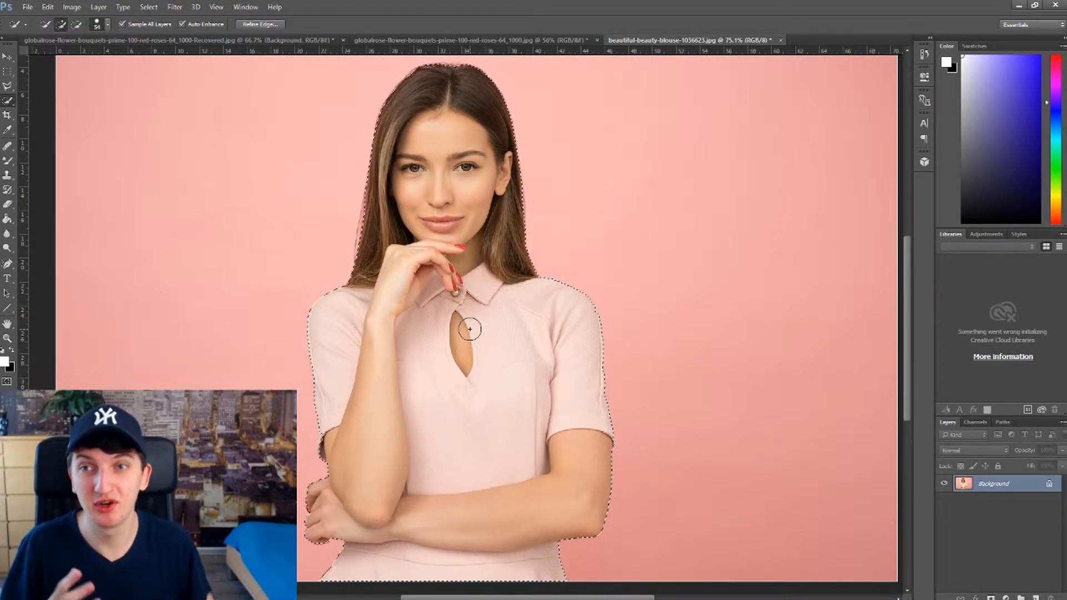
Step: Examine the selection outline around the woman's hair and shoulders for accuracy
scroll(483, 334, up, 2)
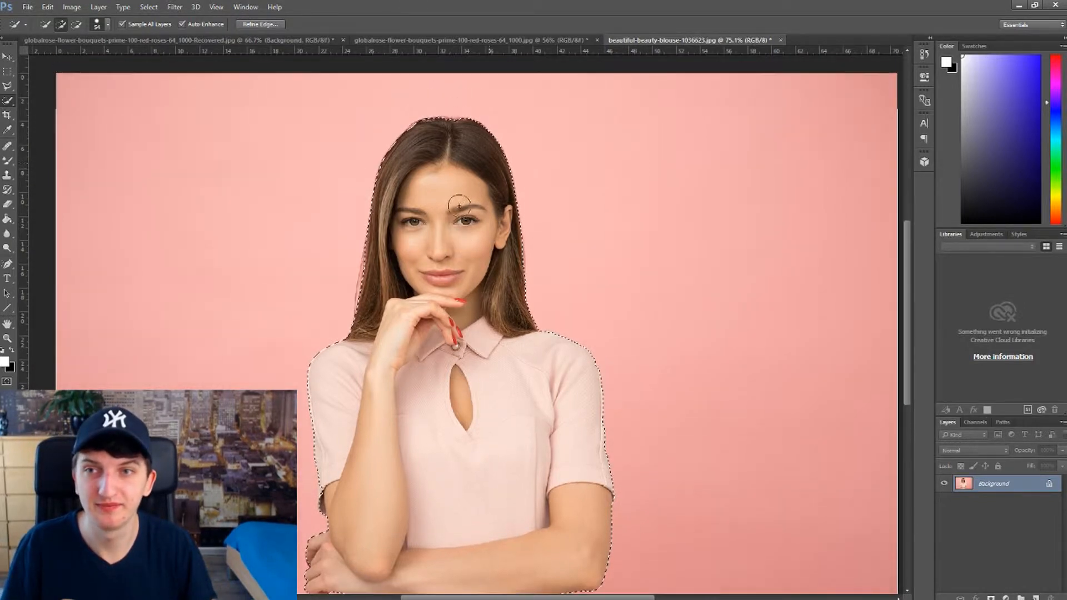
scroll(456, 194, up, 4)
scroll(443, 182, up, 2)
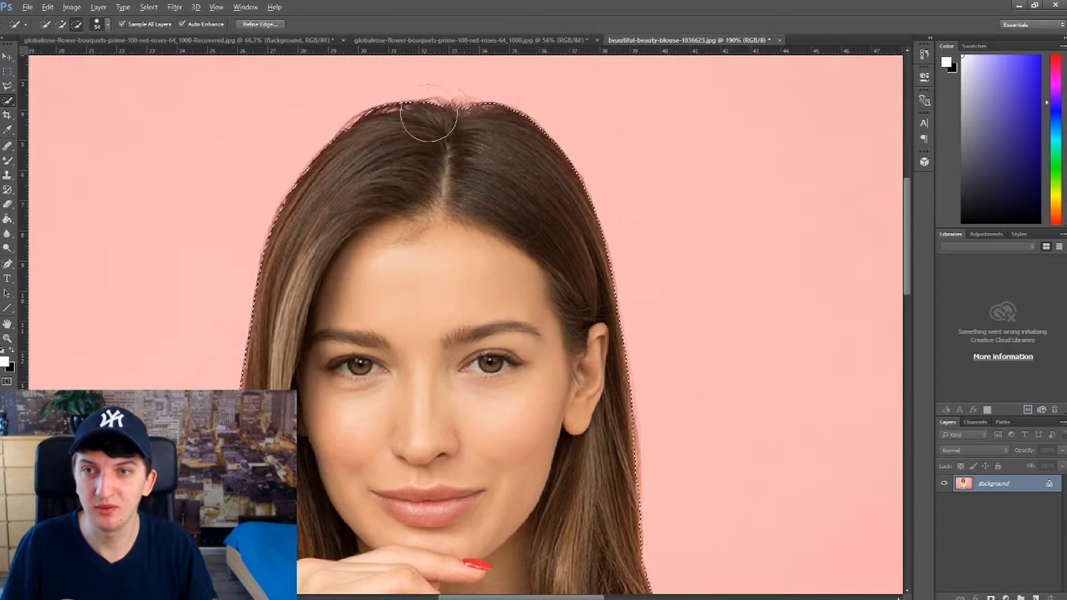
scroll(481, 494, down, 3)
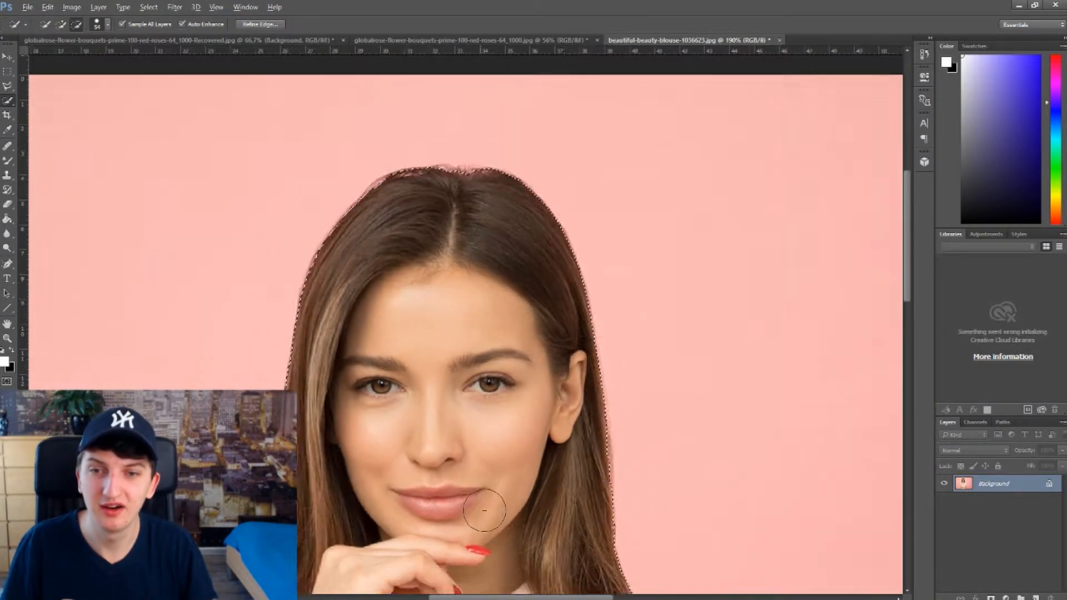
scroll(614, 468, up, 3)
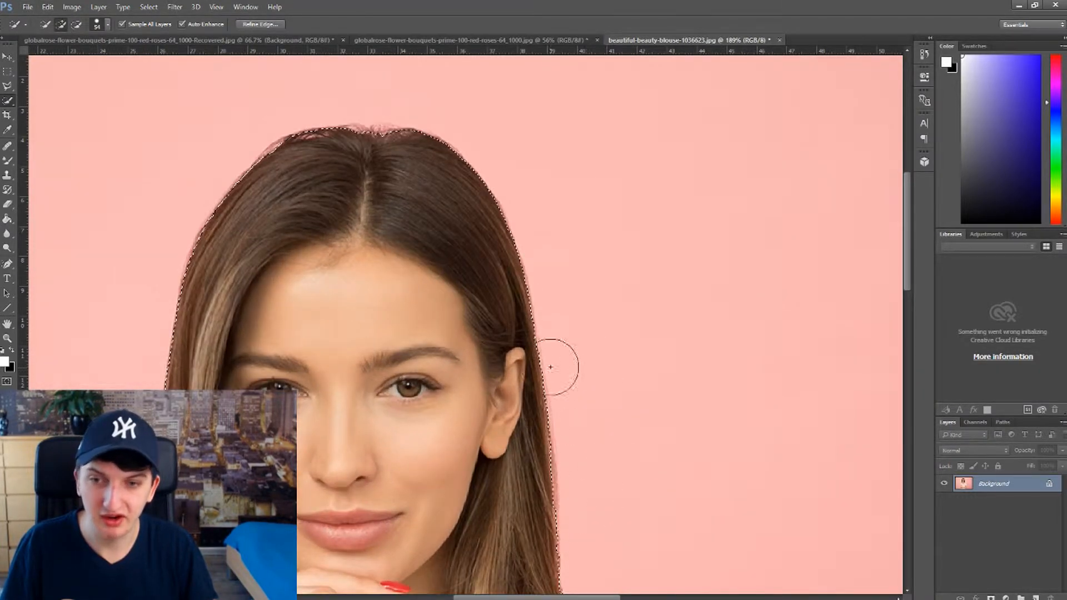
scroll(371, 500, down, 3)
scroll(418, 361, down, 8)
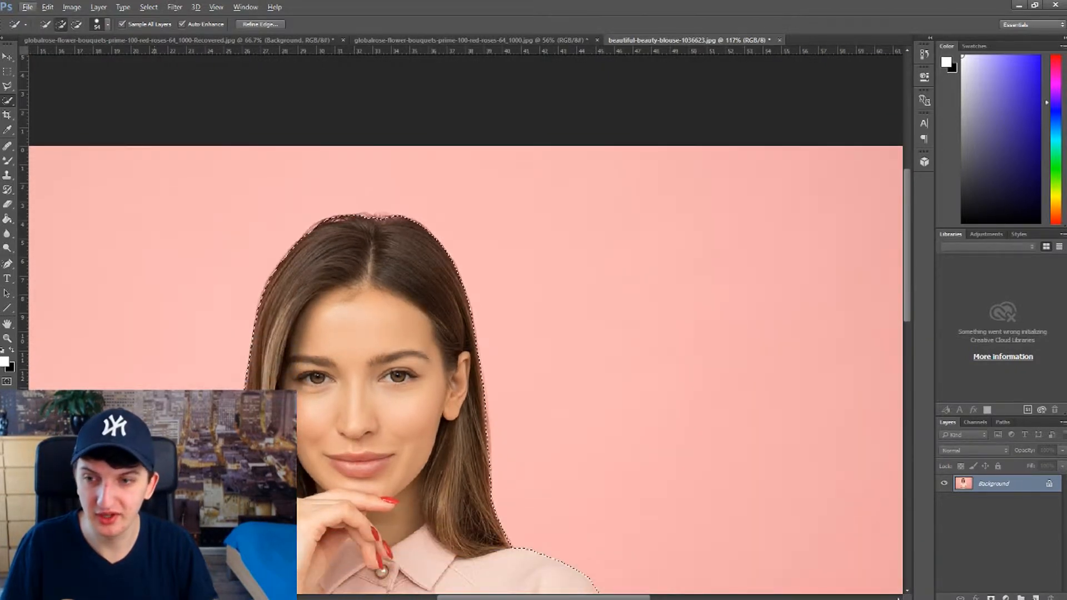
scroll(527, 448, down, 2)
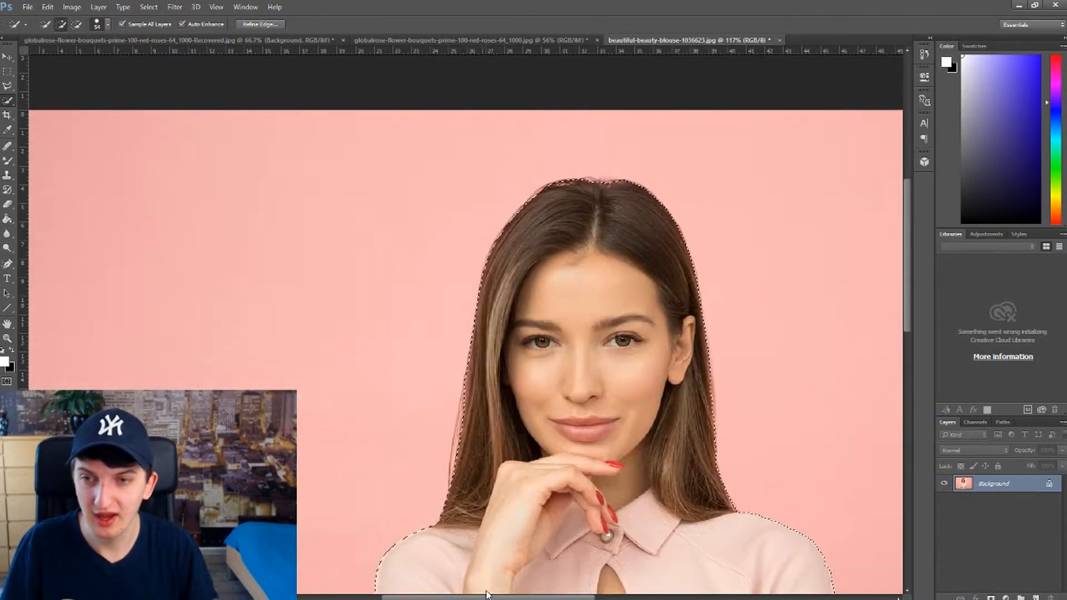
scroll(527, 448, down, 8)
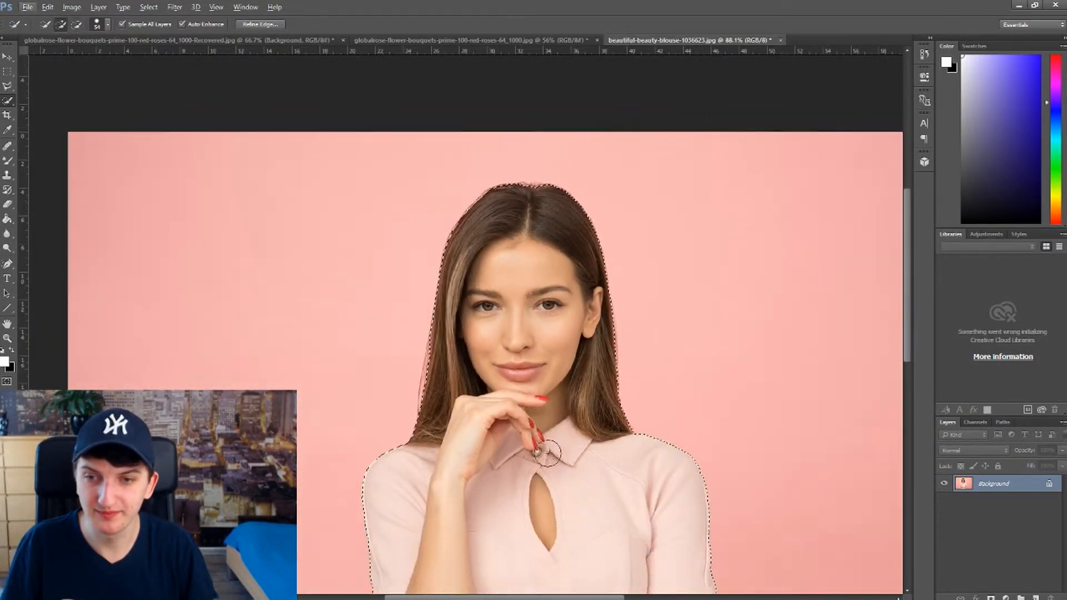
Step: Cut the selected woman onto a new layer and hide the Background layer
right_click(552, 345)
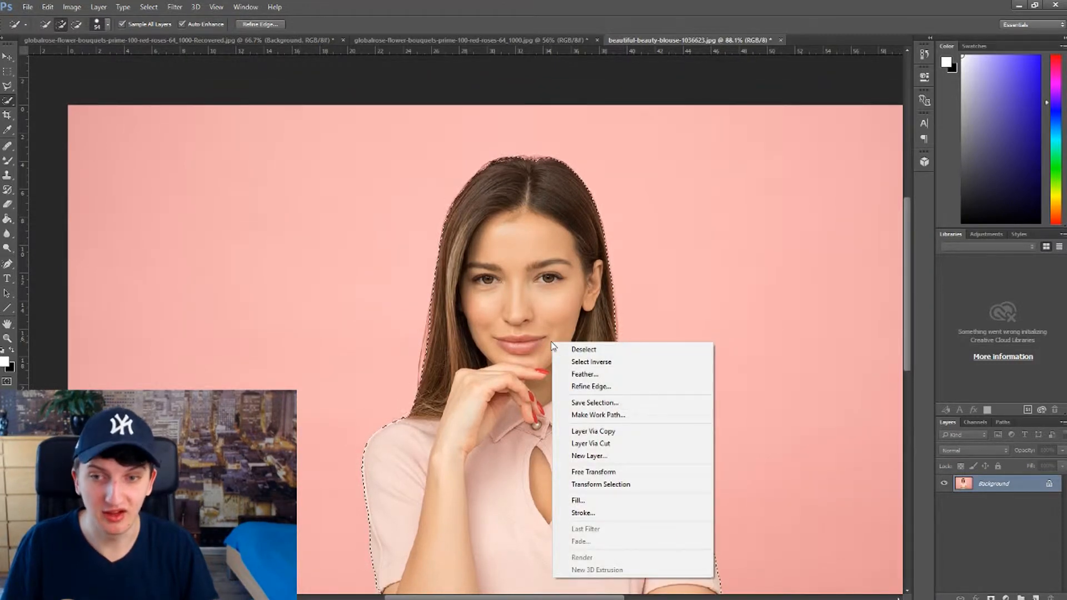
click(629, 448)
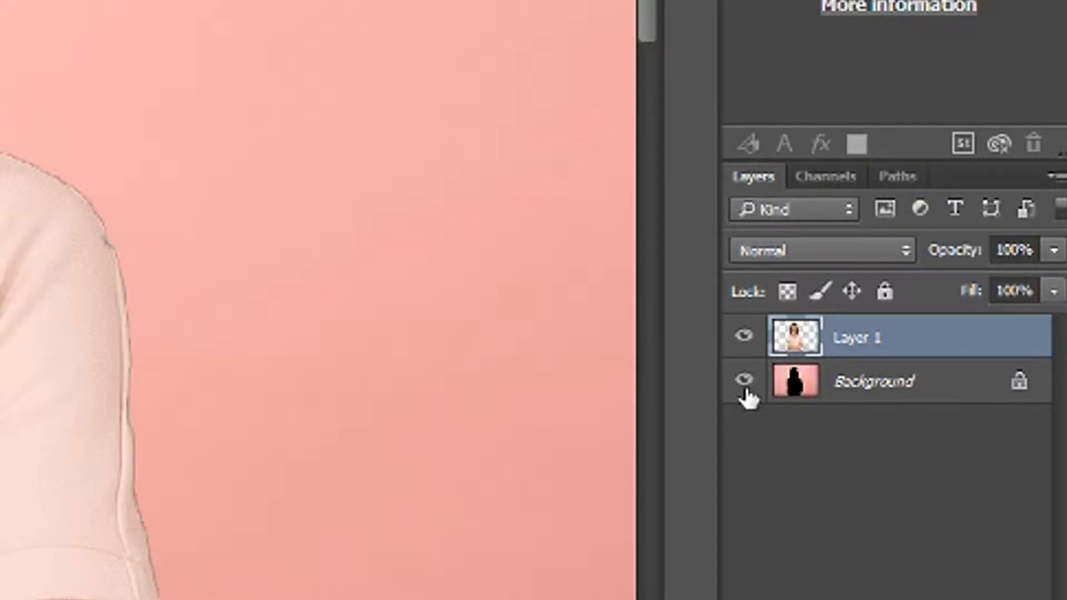
click(745, 381)
click(745, 384)
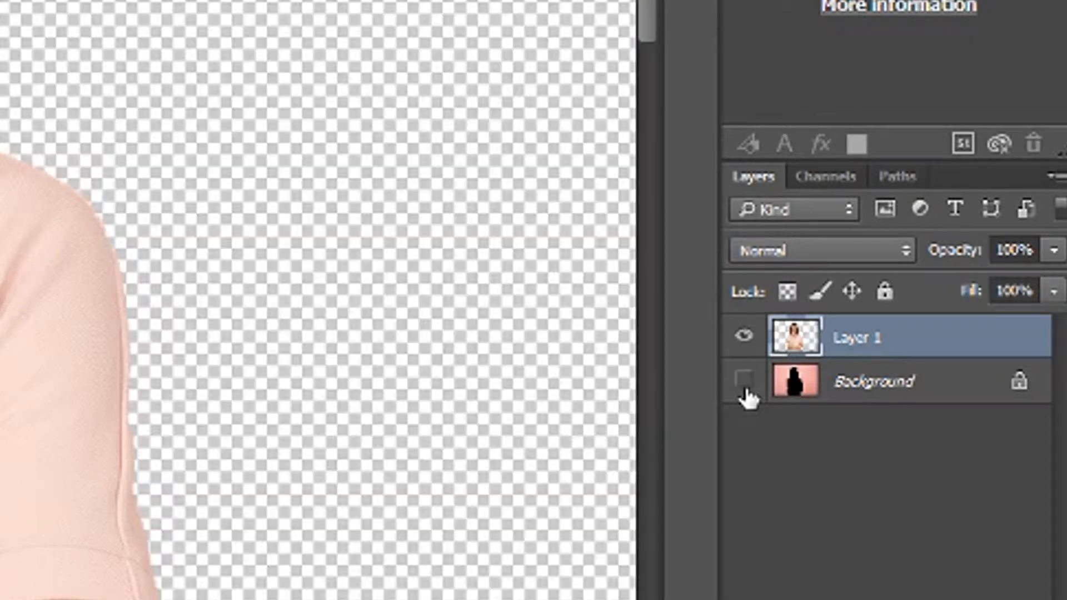
Step: Inspect the cut-out's hair edge at the top of the head for leftover pink background
scroll(198, 415, down, 4)
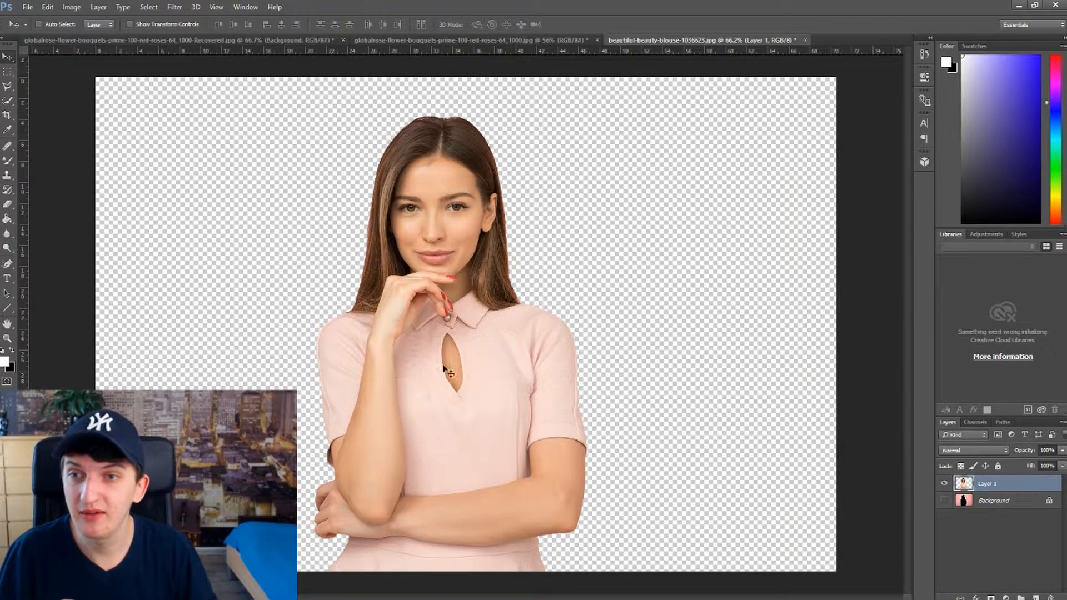
mouse_move(447, 375)
mouse_down()
mouse_move(503, 376)
mouse_move(296, 363)
mouse_move(257, 311)
mouse_move(603, 367)
mouse_move(438, 374)
mouse_up()
scroll(446, 217, up, 4)
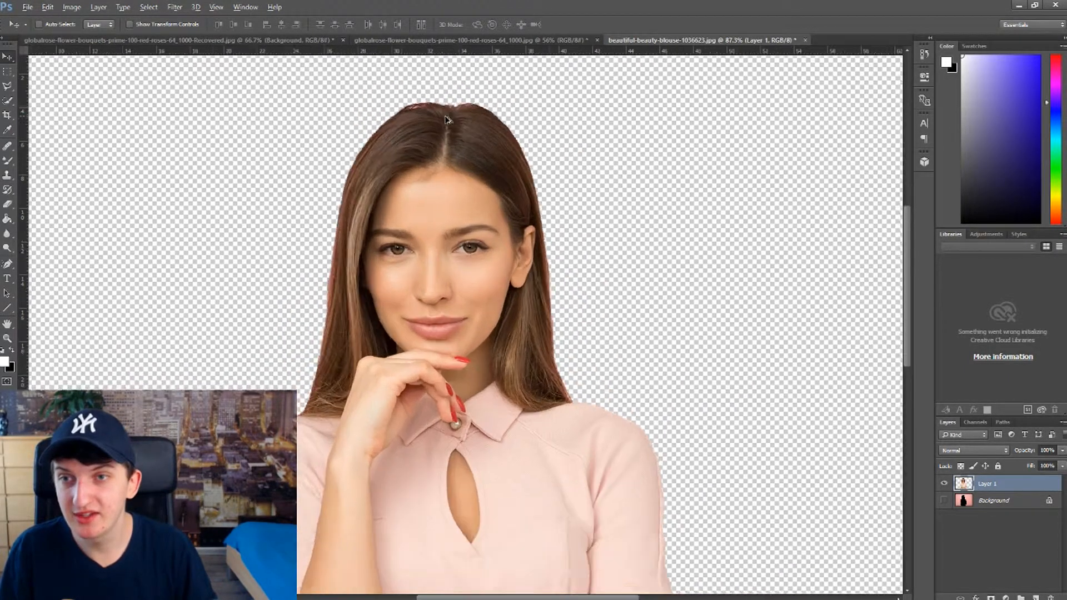
scroll(430, 138, up, 3)
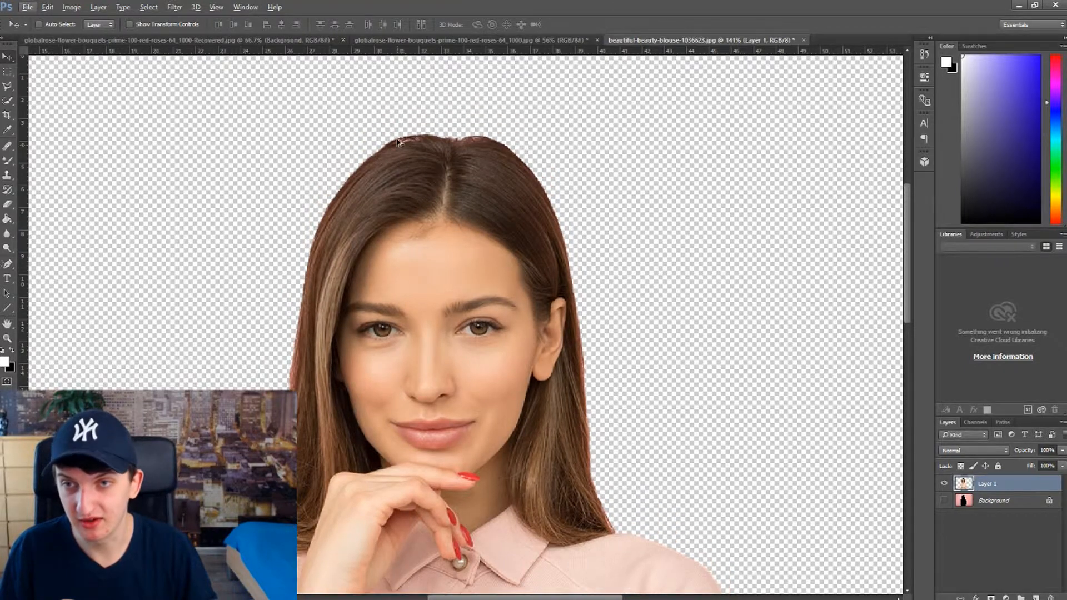
scroll(472, 323, up, 1)
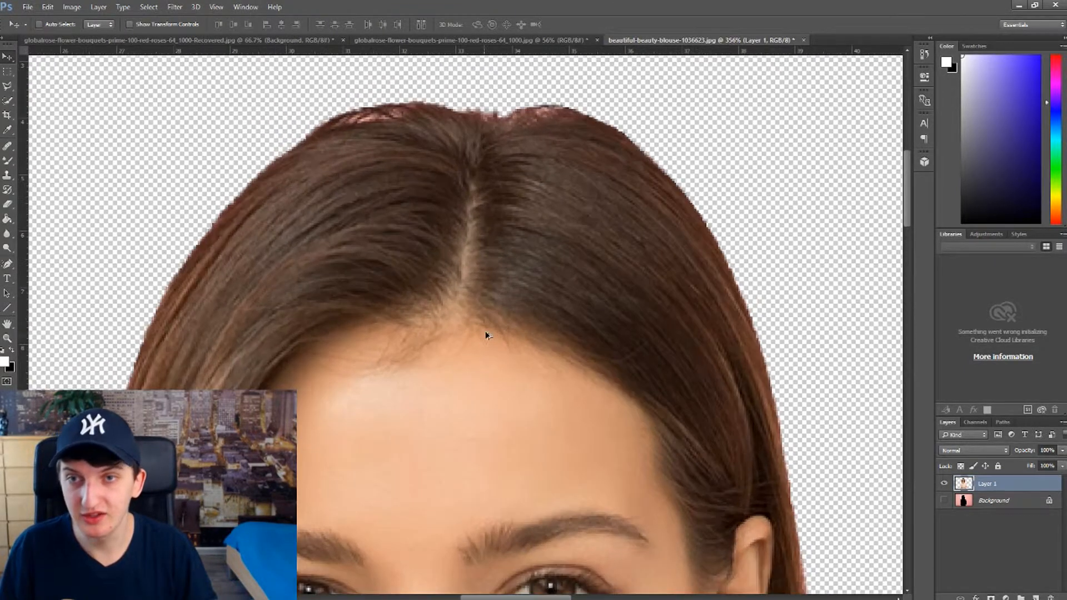
scroll(499, 337, down, 1)
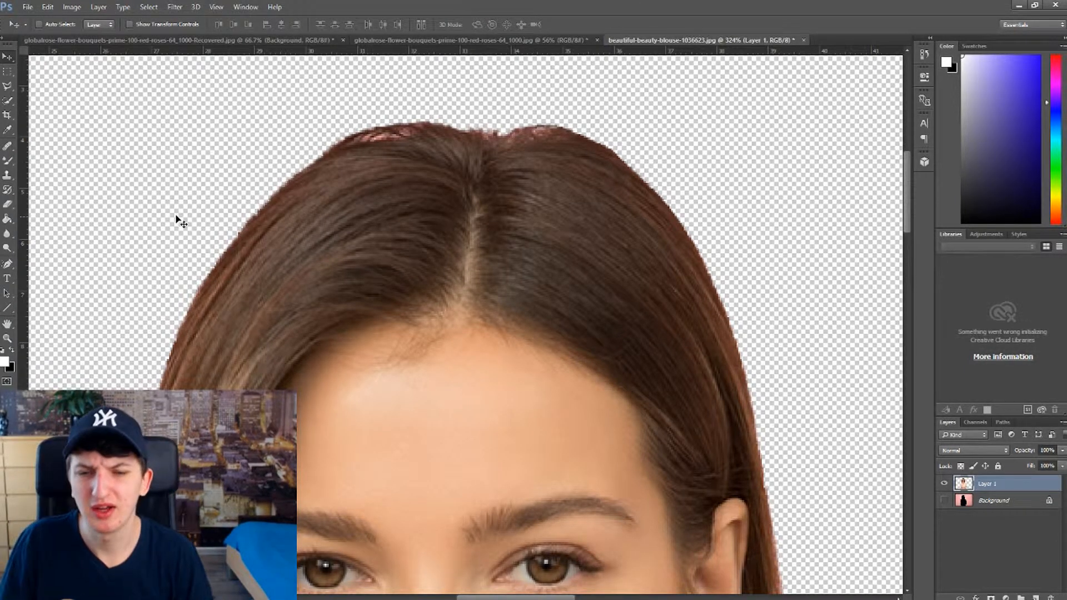
scroll(424, 124, up, 1)
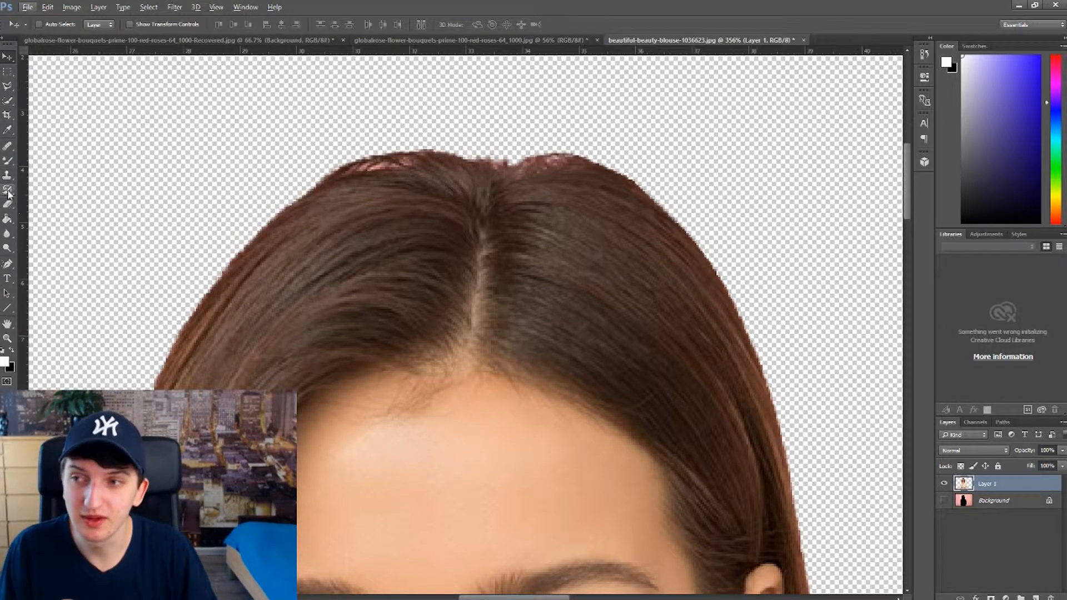
Step: Cover the pink fringe on the crown to the right of the hair parting with the Clone Stamp tool
click(7, 174)
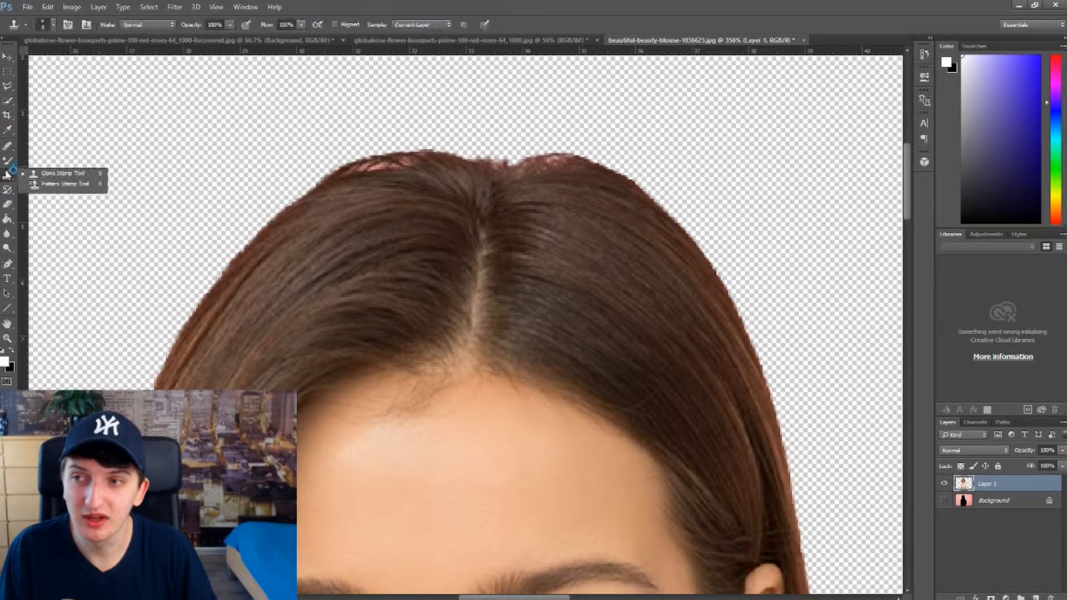
click(74, 175)
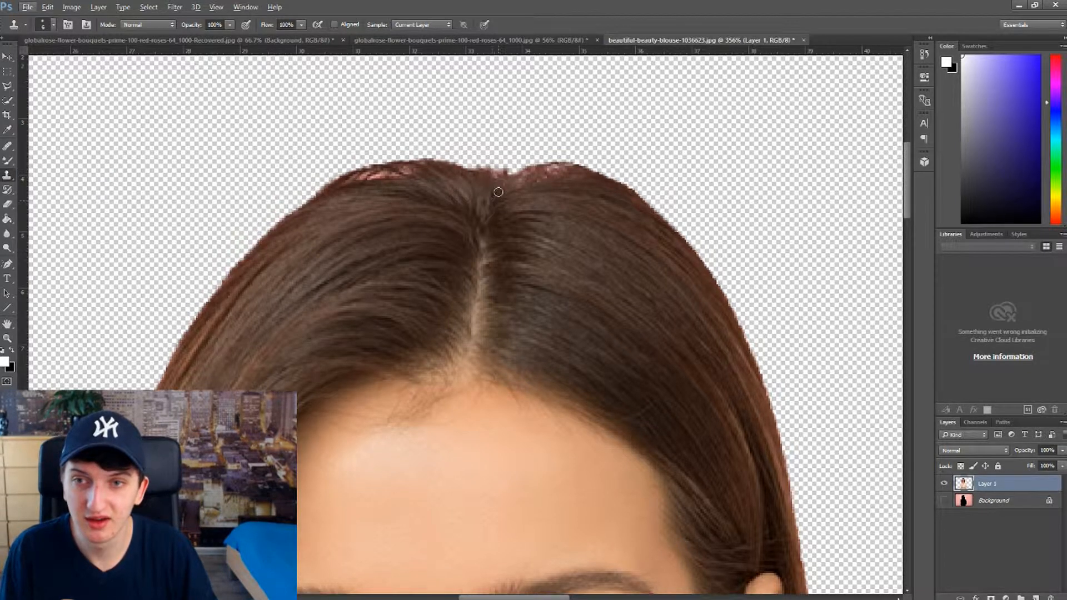
scroll(492, 168, up, 5)
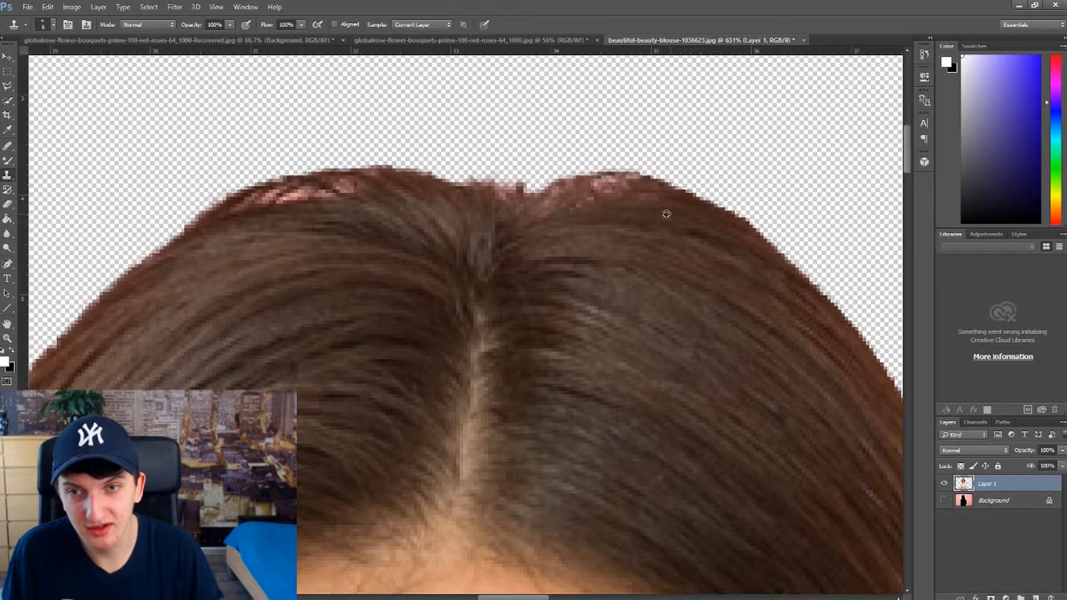
drag(547, 208, 650, 199)
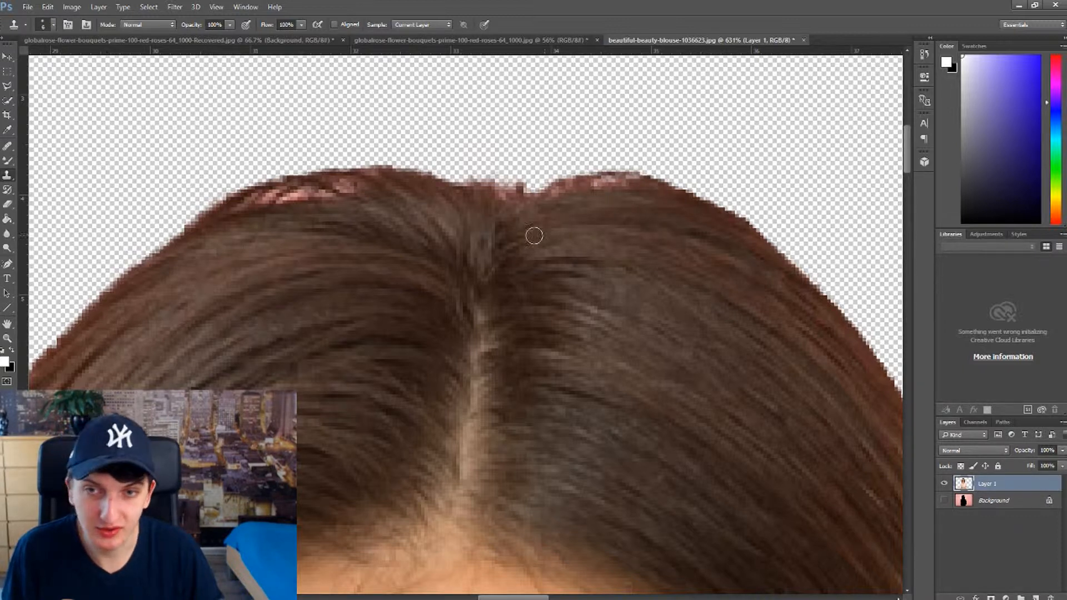
drag(559, 197, 585, 192)
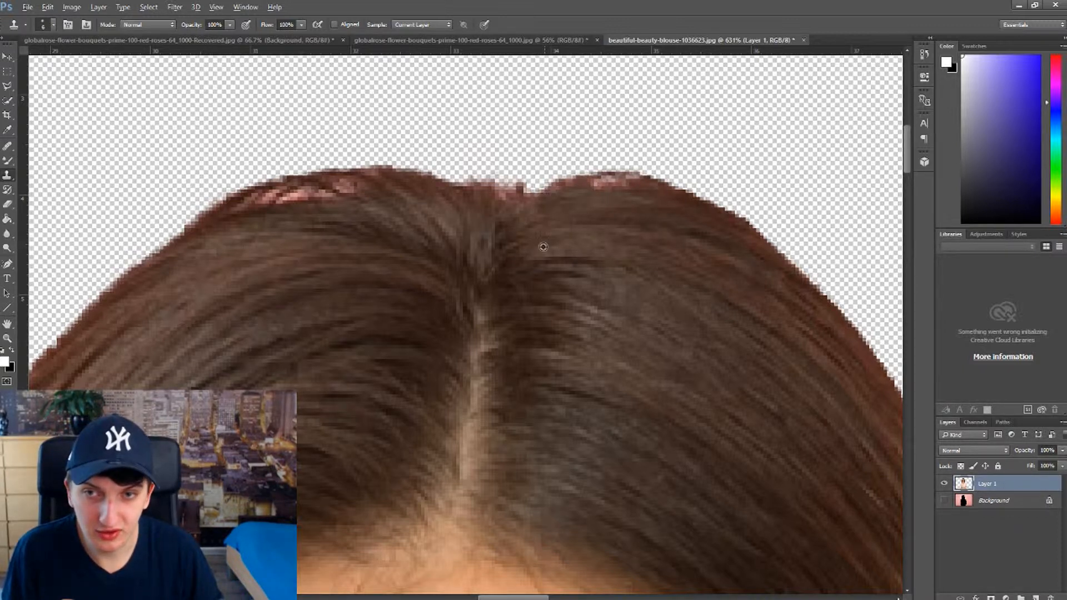
drag(569, 191, 651, 195)
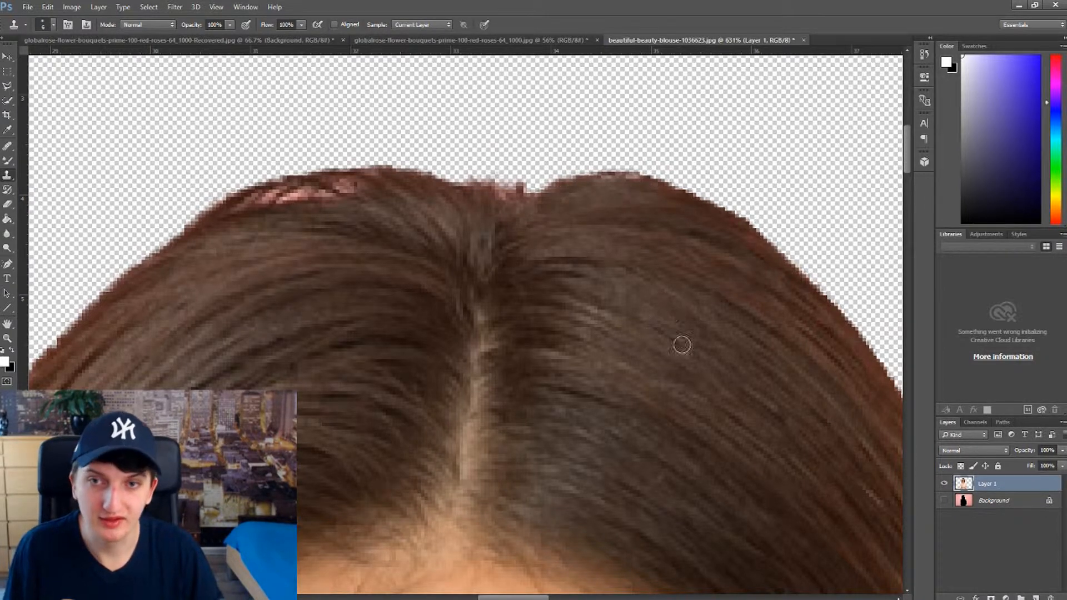
Step: Clone brown hair over the pink remnants directly above the hair parting
scroll(682, 345, down, 6)
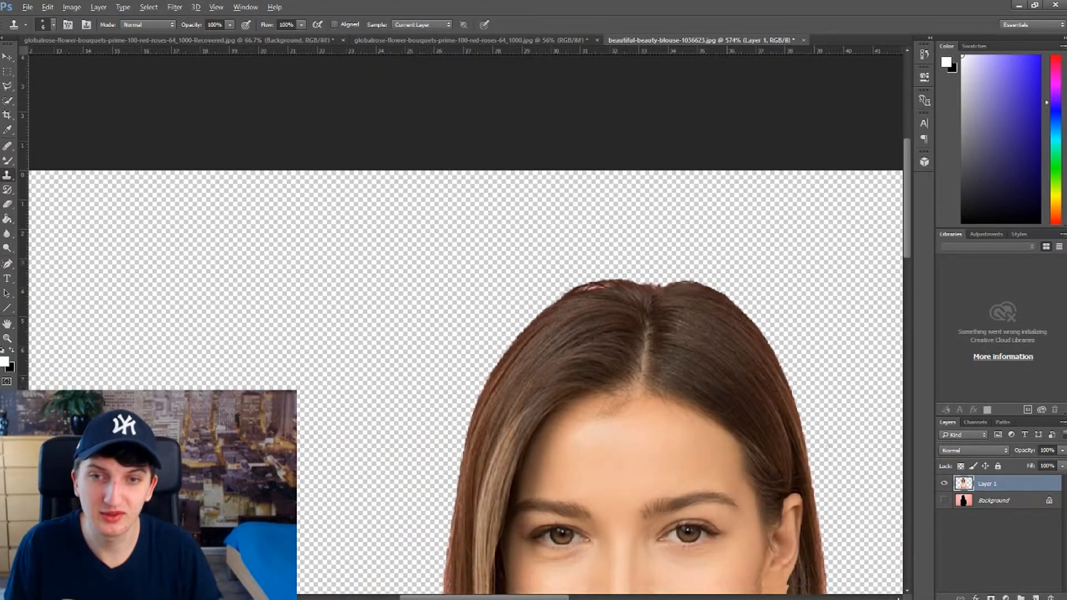
scroll(815, 409, down, 4)
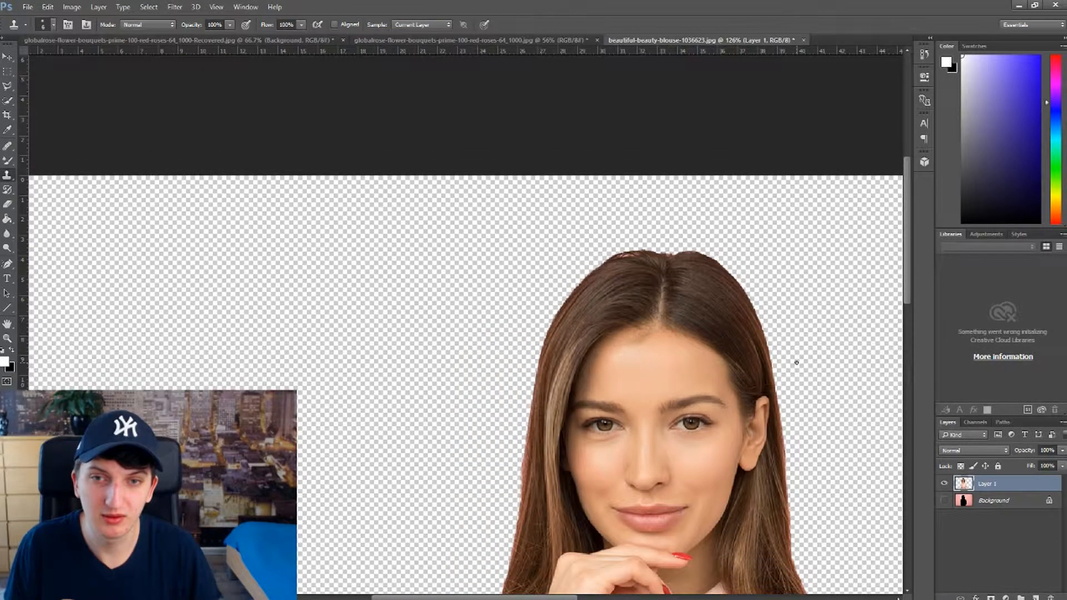
scroll(655, 226, up, 5)
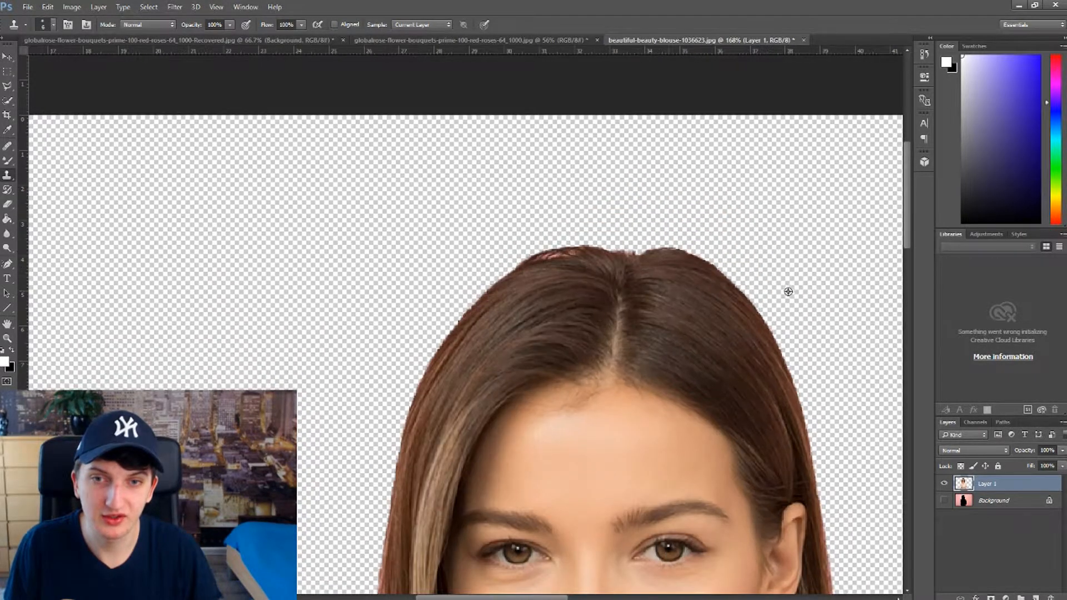
scroll(634, 213, up, 6)
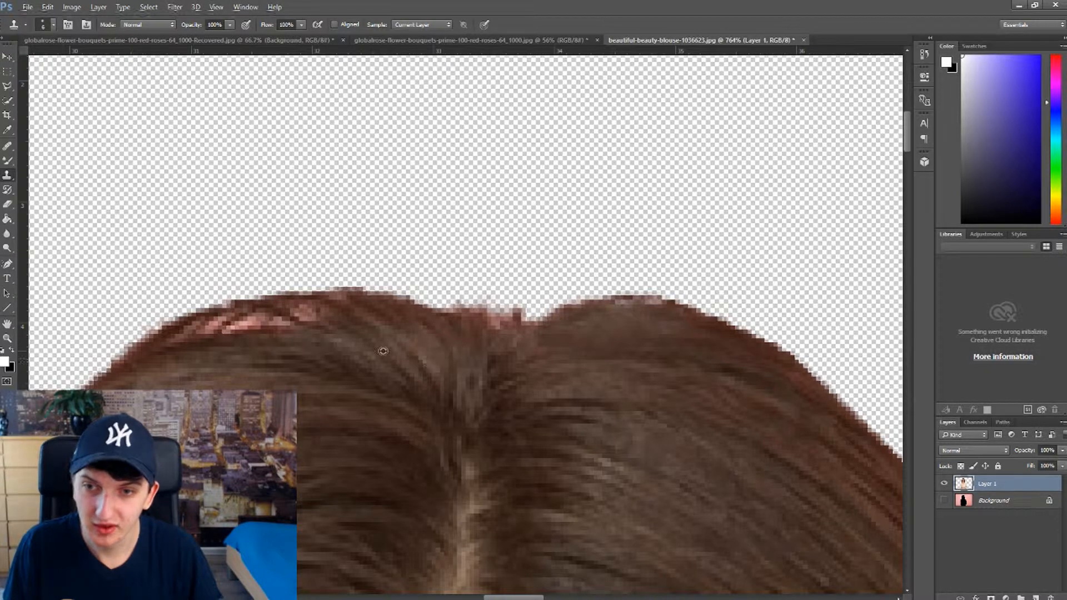
click(493, 329)
click(495, 328)
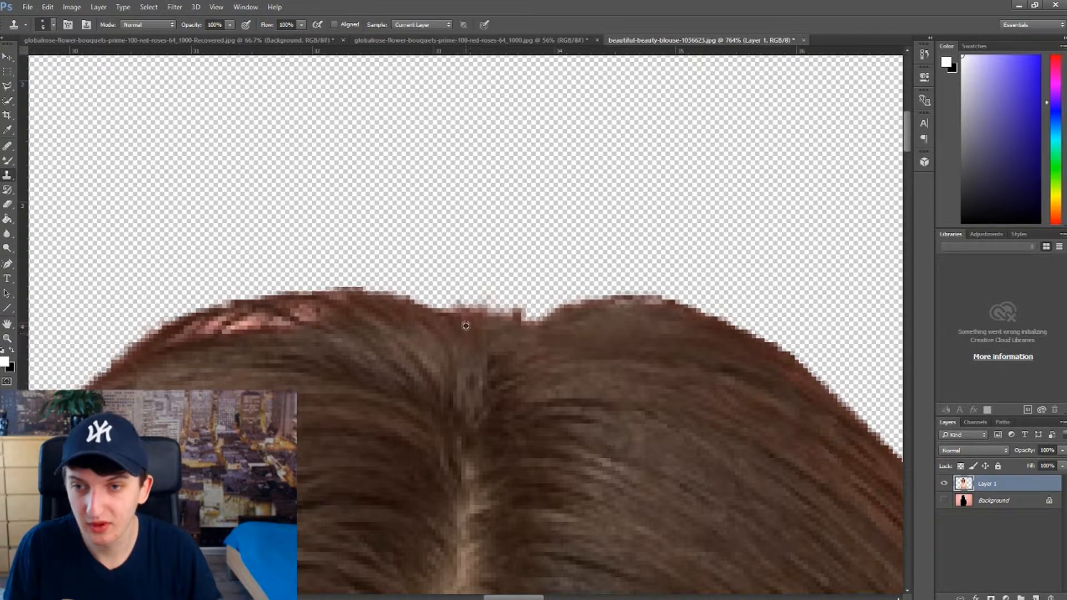
drag(462, 330, 485, 333)
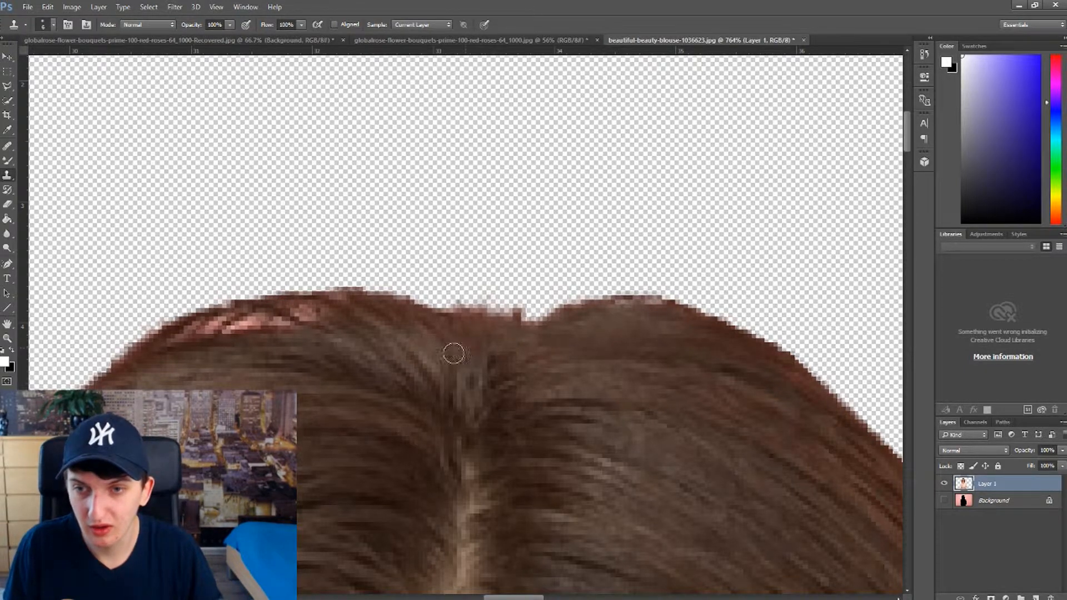
Step: Clone brown hair over the pink patches along the crown to the left of the parting
scroll(97, 336, up, 3)
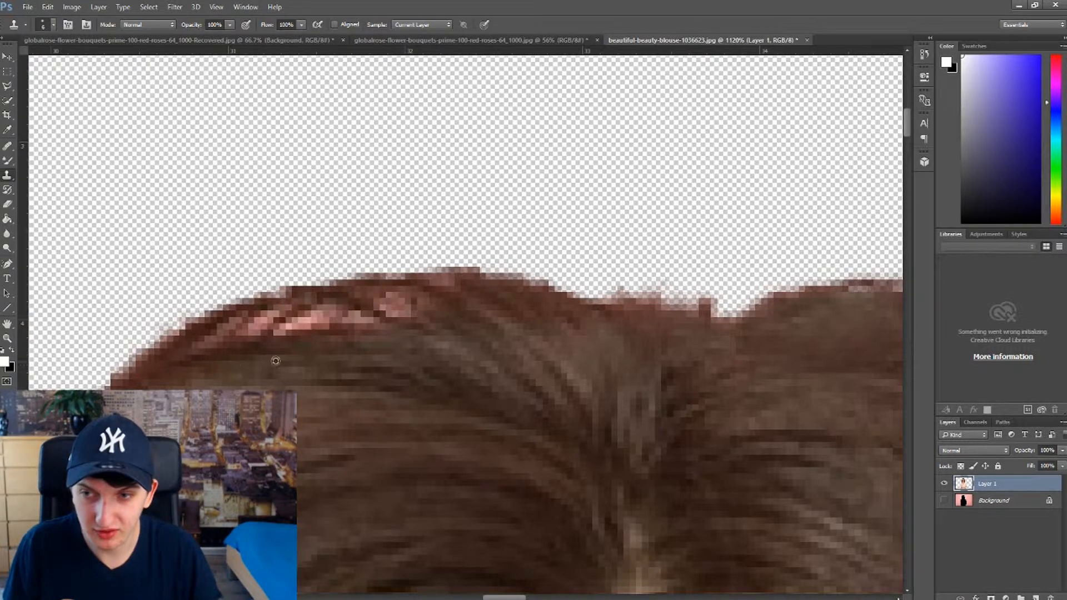
mouse_move(231, 343)
mouse_down()
mouse_move(306, 322)
mouse_move(390, 319)
mouse_up()
drag(224, 344, 224, 335)
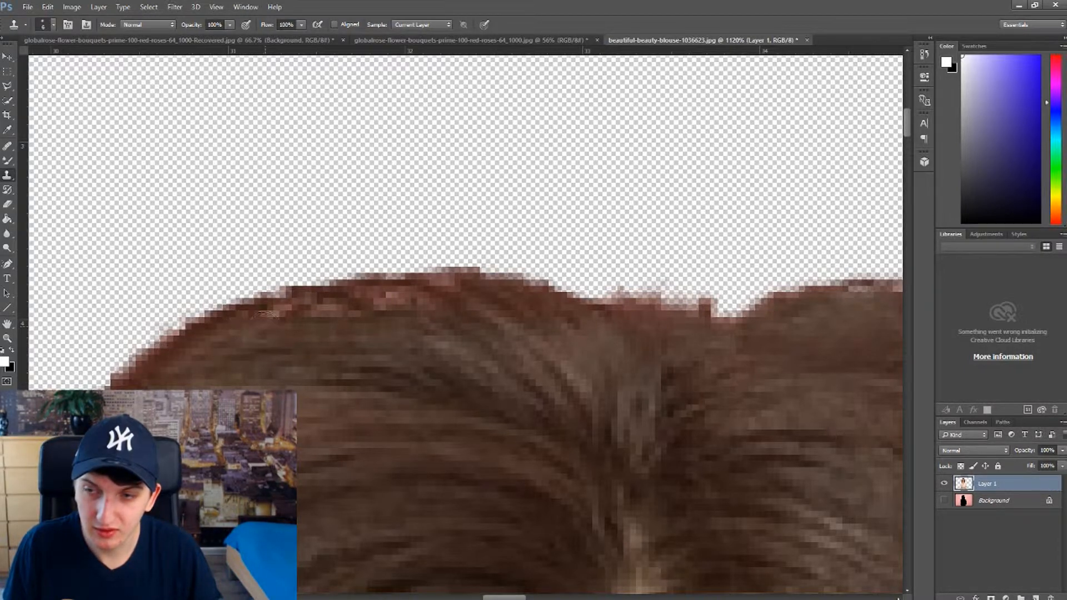
alt+click(227, 347)
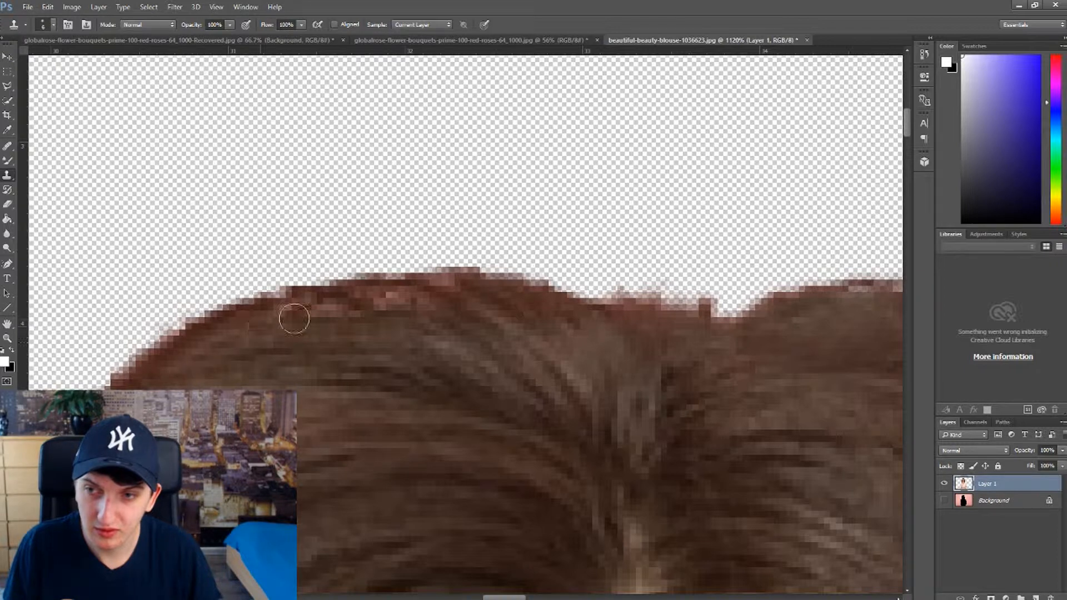
mouse_move(294, 319)
mouse_down()
mouse_move(377, 308)
mouse_move(363, 331)
mouse_up()
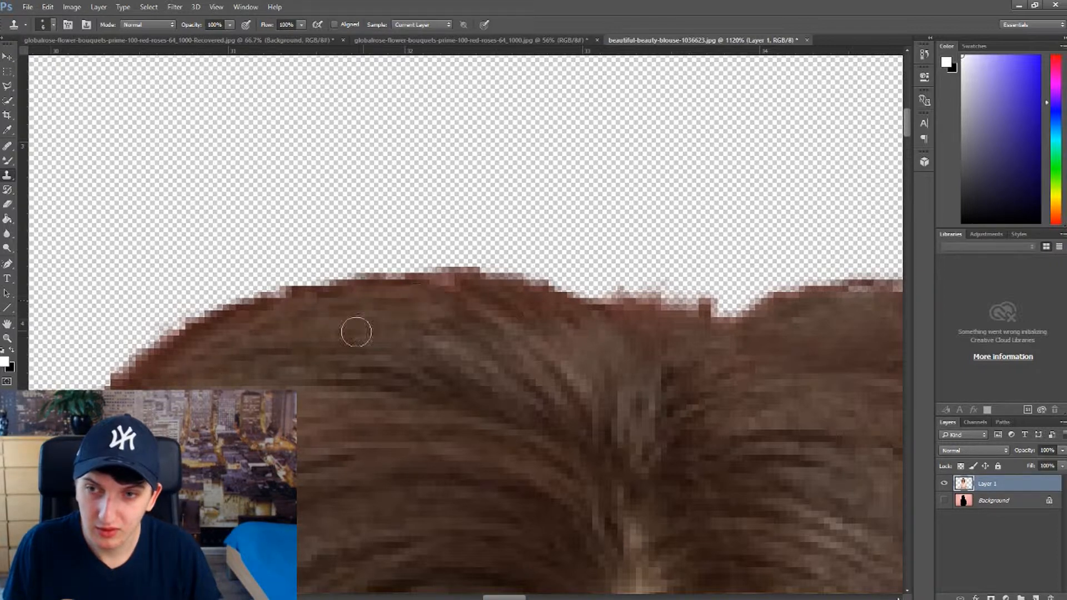
scroll(641, 441, down, 6)
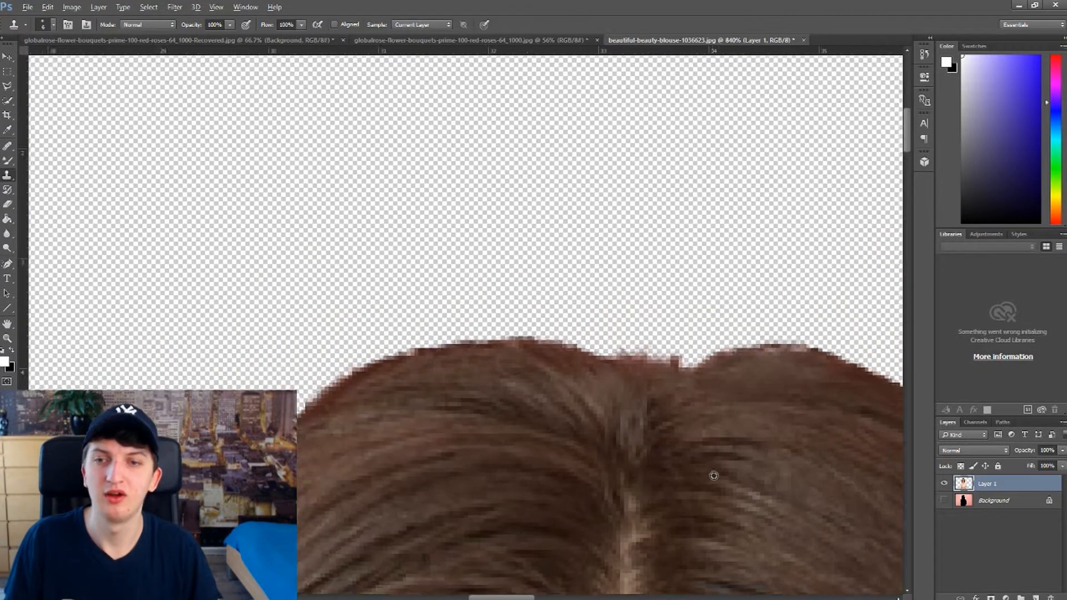
Step: Examine the cut-out from the crown down to the shoulders for remaining pink fringe along the hair
scroll(762, 481, down, 7)
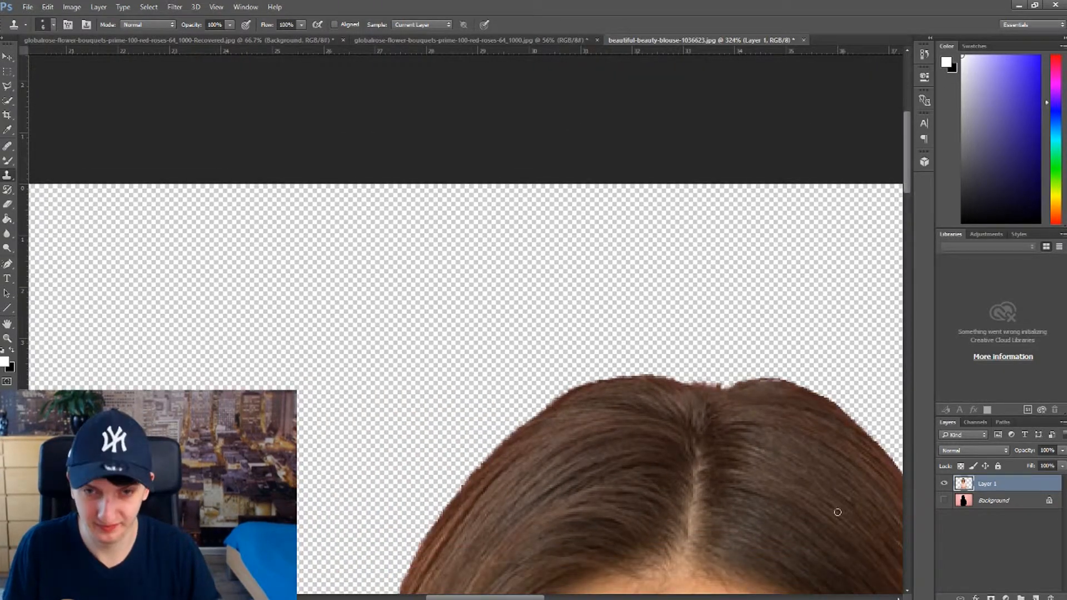
scroll(910, 179, down, 3)
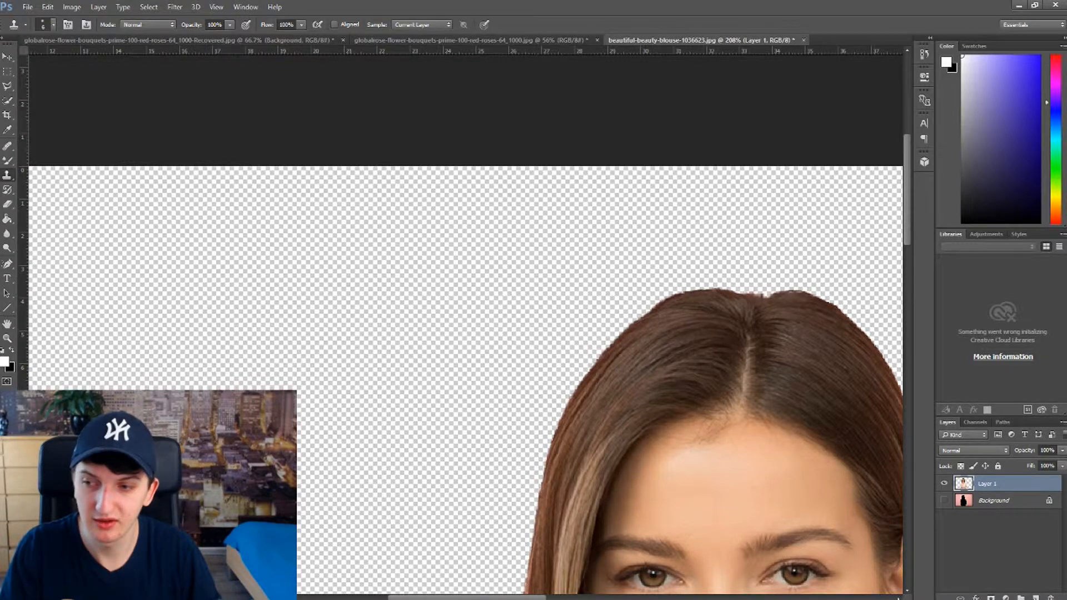
key(ctrl+minus)
key(ctrl+minus)
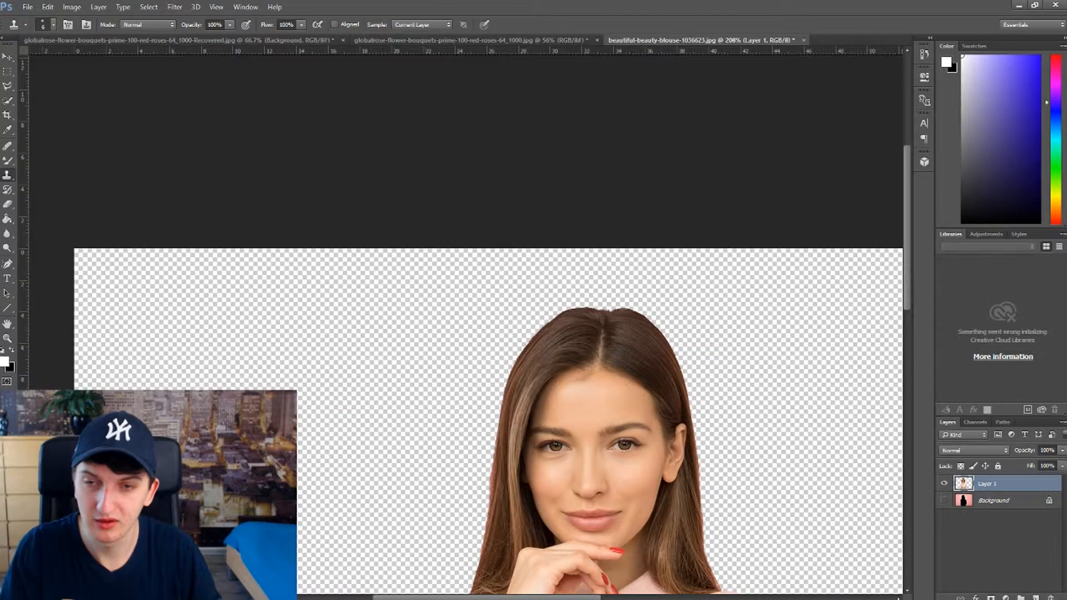
scroll(857, 404, down, 2)
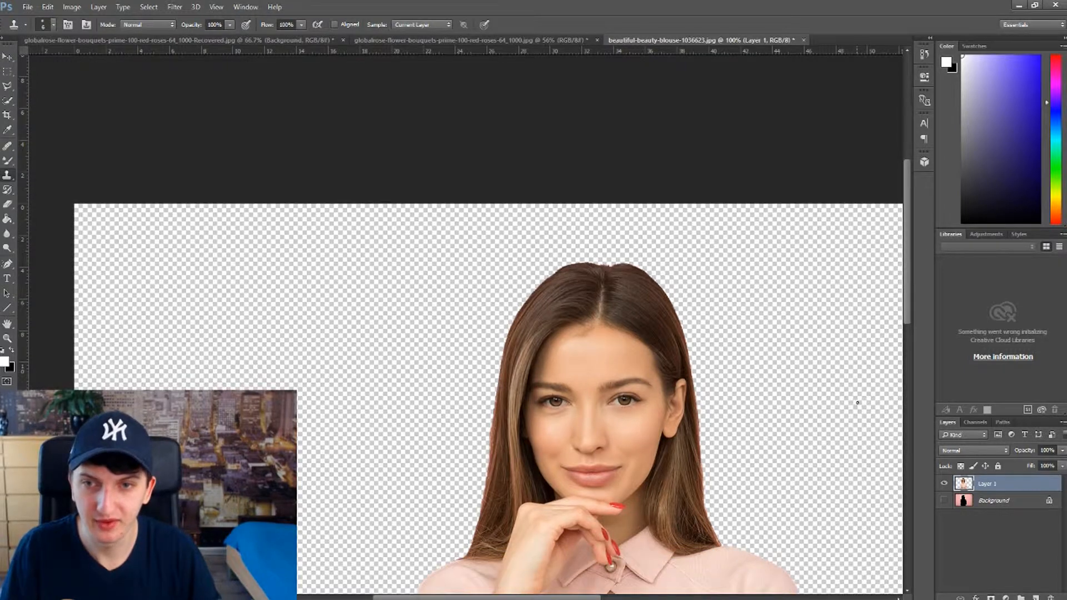
scroll(839, 306, down, 3)
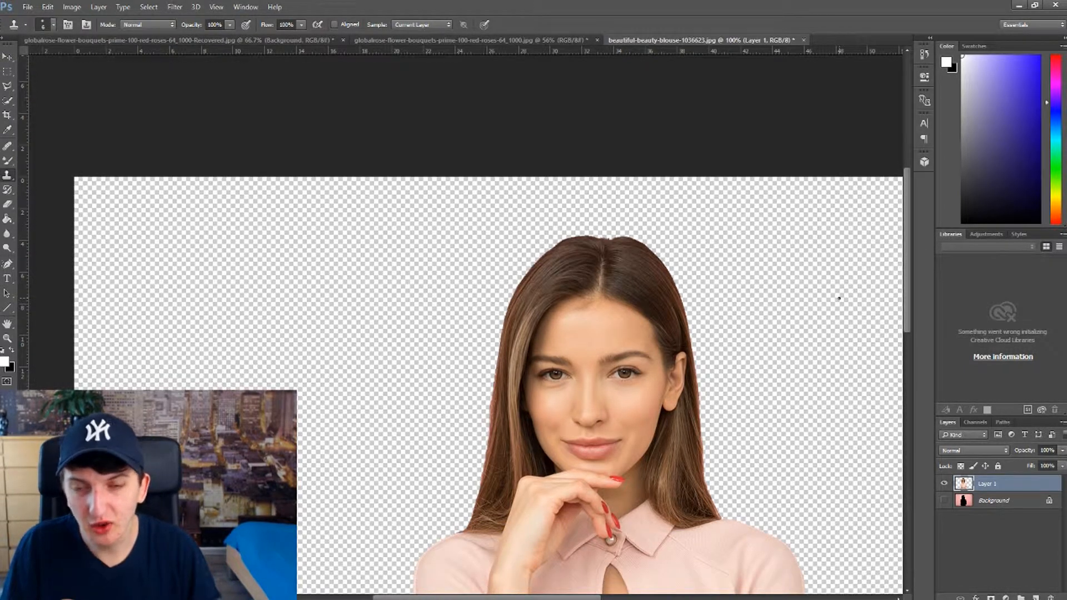
scroll(840, 305, down, 3)
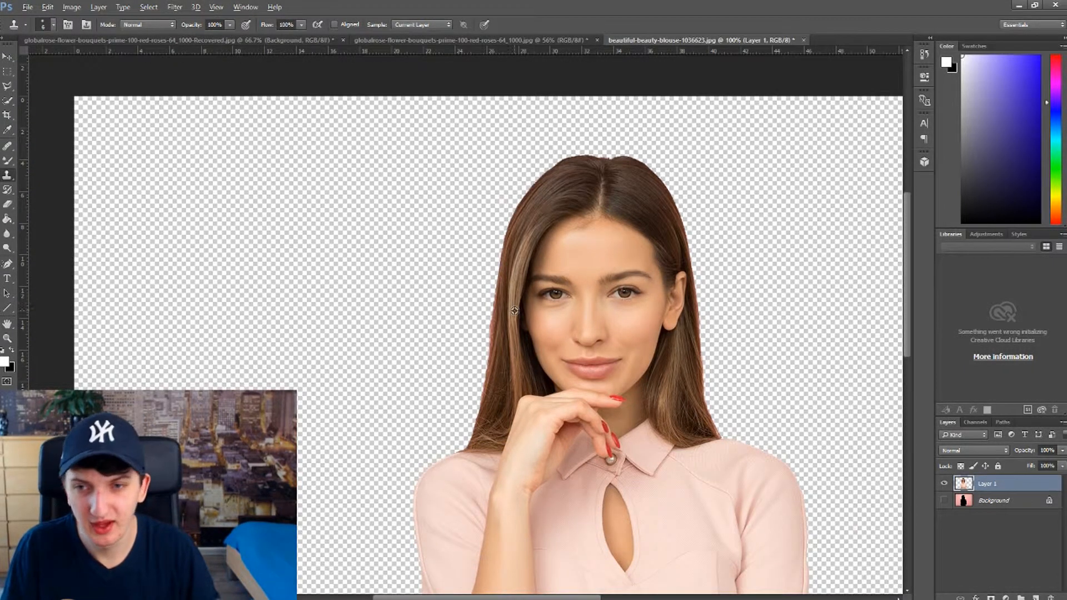
Step: Clone brown hair over the pink fringe on the left outer hair edge beside the eye and cheek
scroll(514, 310, up, 6)
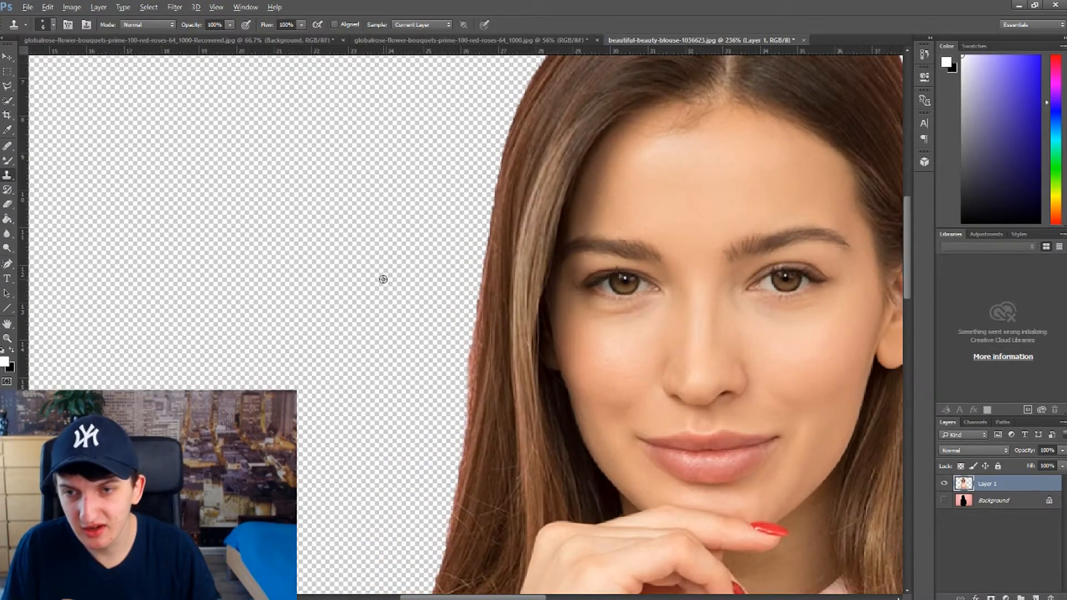
scroll(493, 337, up, 4)
scroll(492, 428, up, 3)
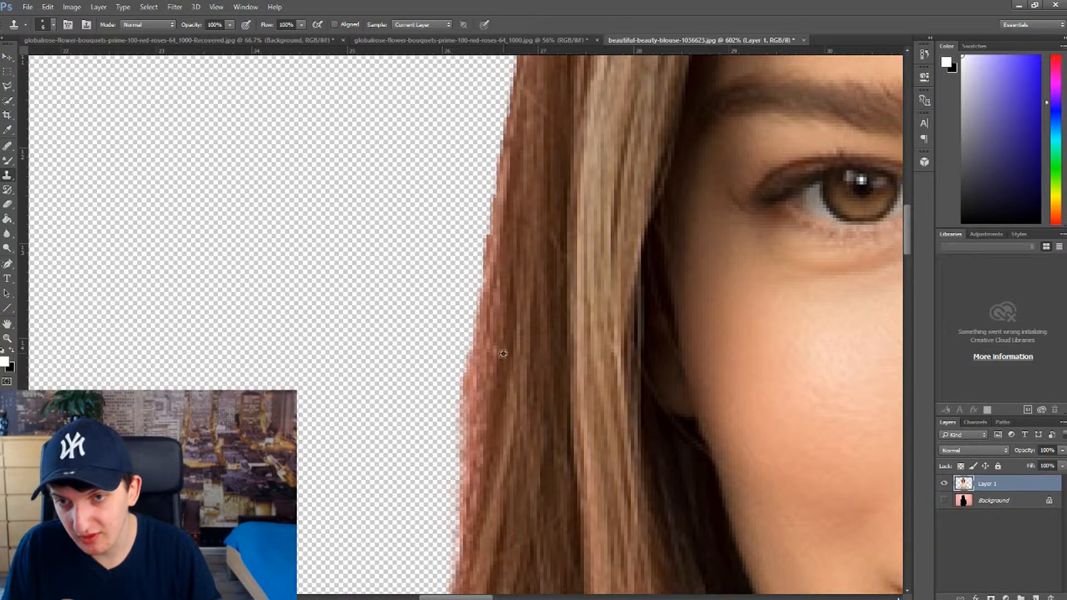
drag(498, 282, 486, 295)
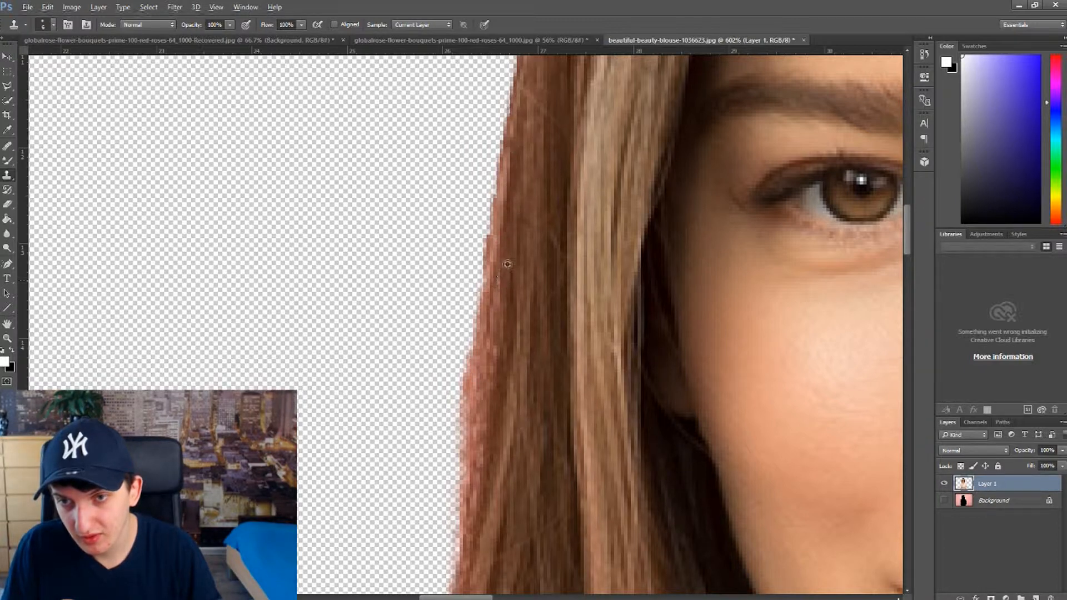
mouse_move(494, 243)
mouse_down()
mouse_move(491, 356)
mouse_move(515, 394)
mouse_up()
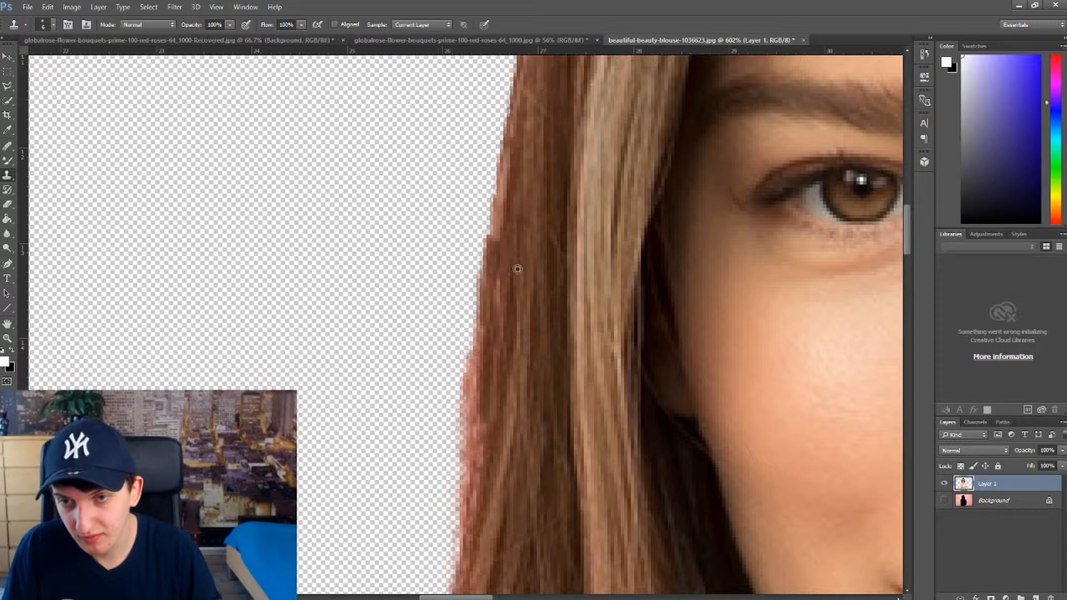
drag(497, 297, 484, 483)
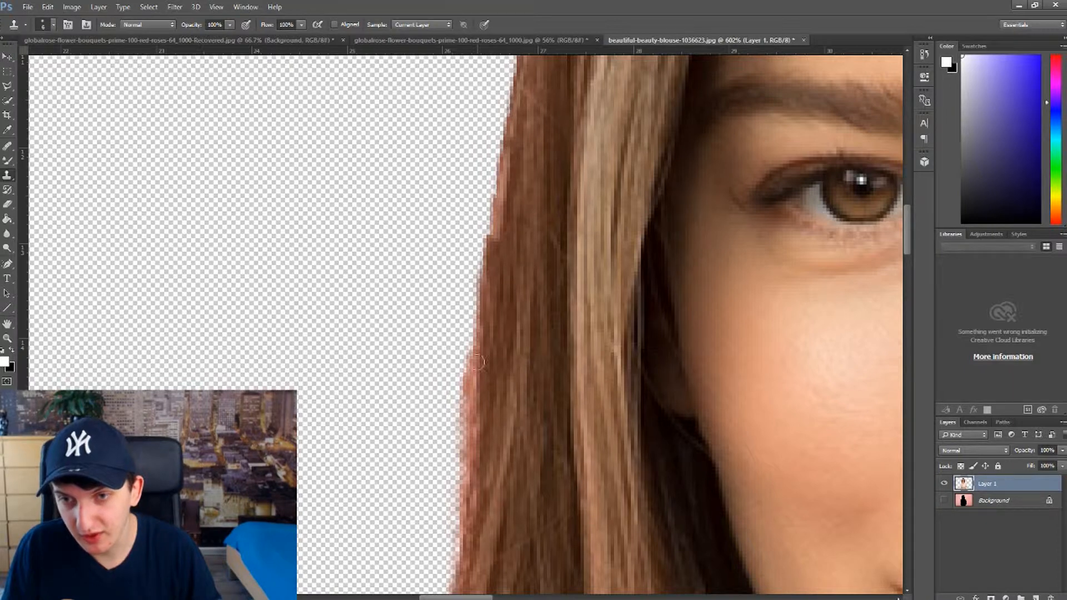
drag(483, 340, 476, 523)
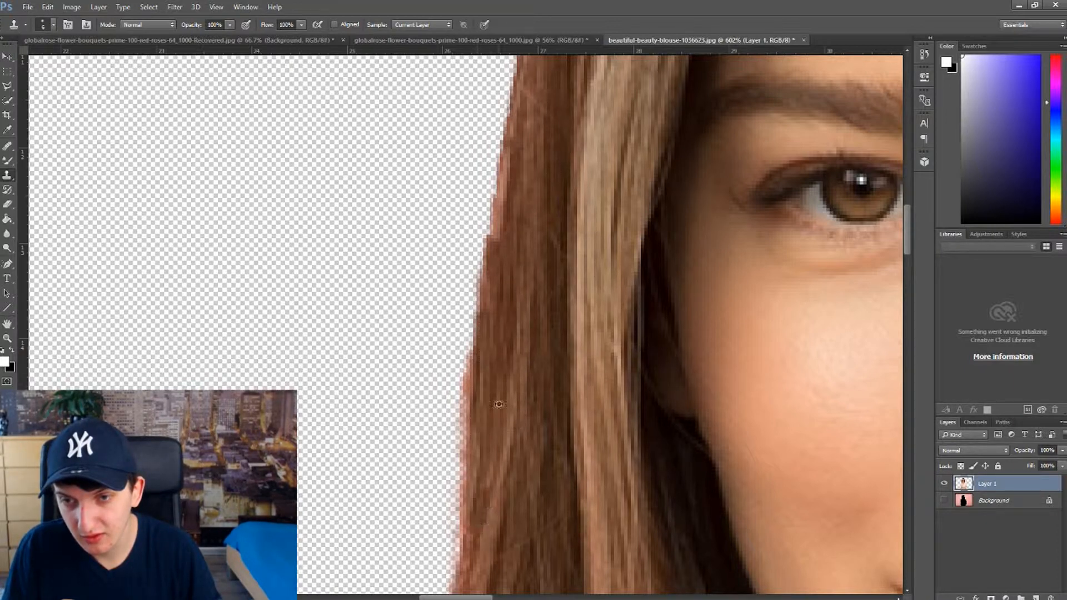
drag(482, 306, 479, 505)
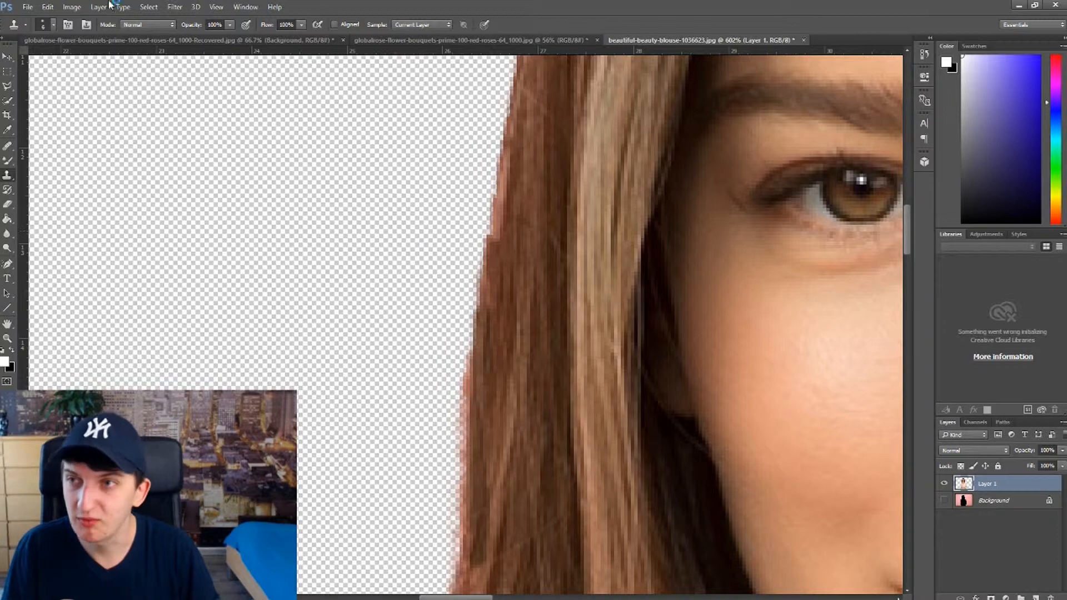
click(71, 7)
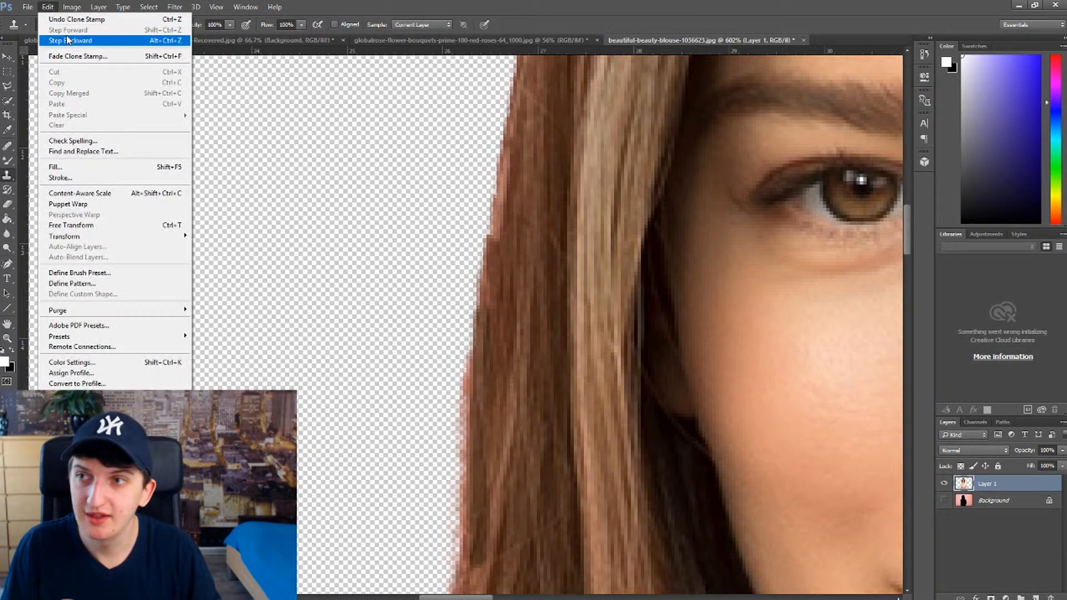
click(80, 42)
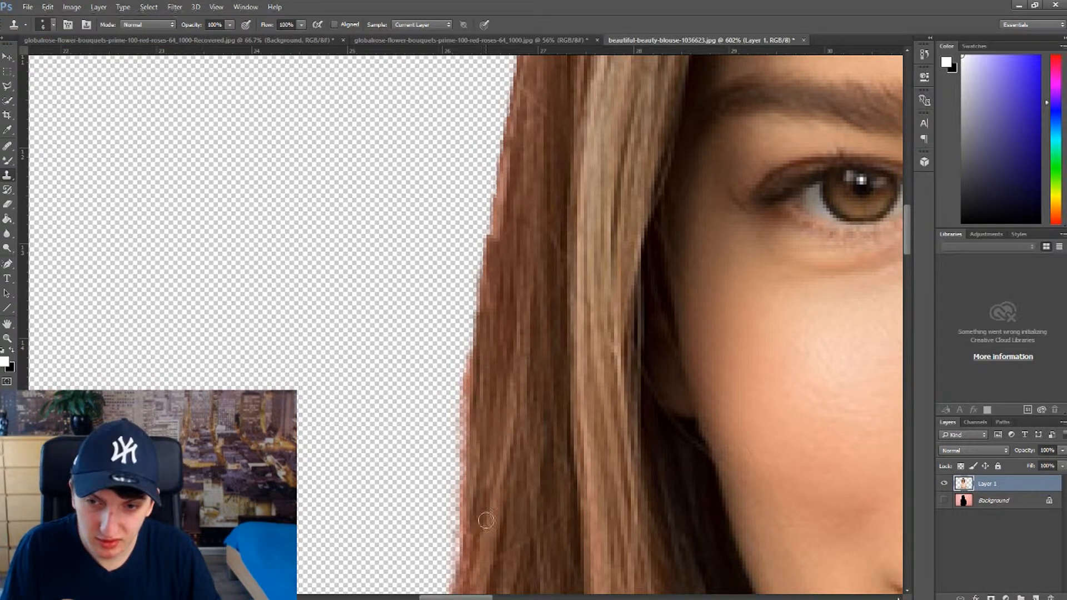
Step: Clone over the pink fringe on the left hair edge at cheek level and erase the remaining pink outline with the Eraser
drag(468, 529, 464, 583)
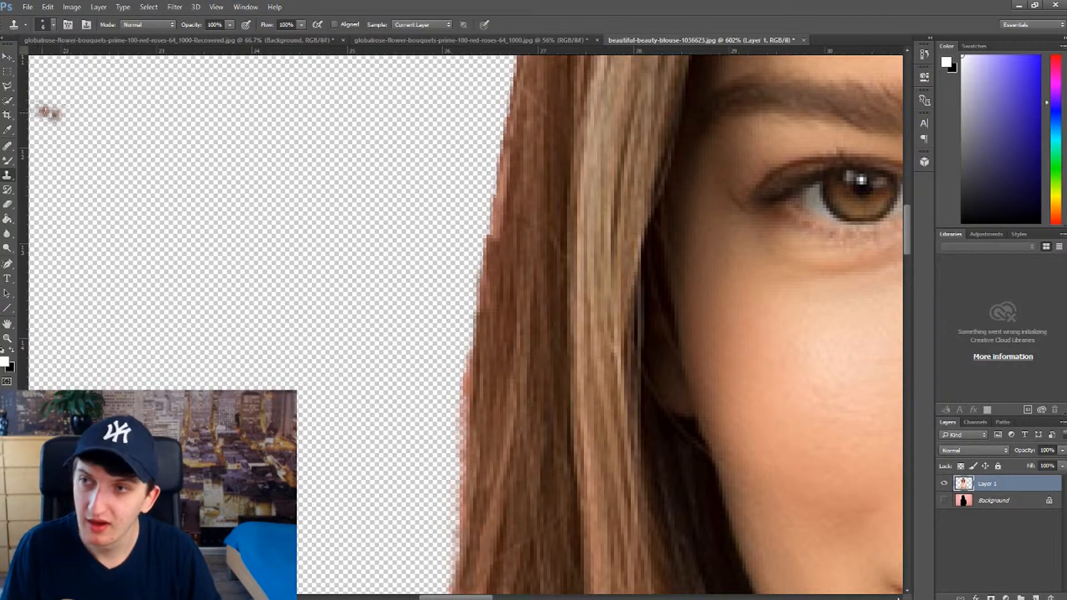
click(7, 204)
drag(428, 375, 421, 534)
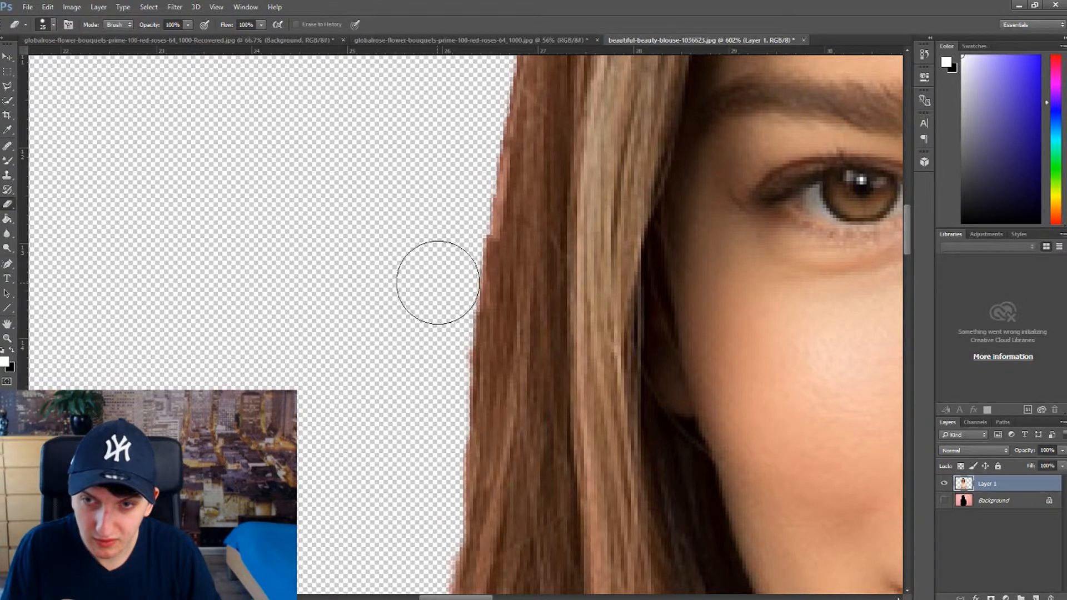
scroll(453, 333, down, 5)
scroll(617, 330, down, 8)
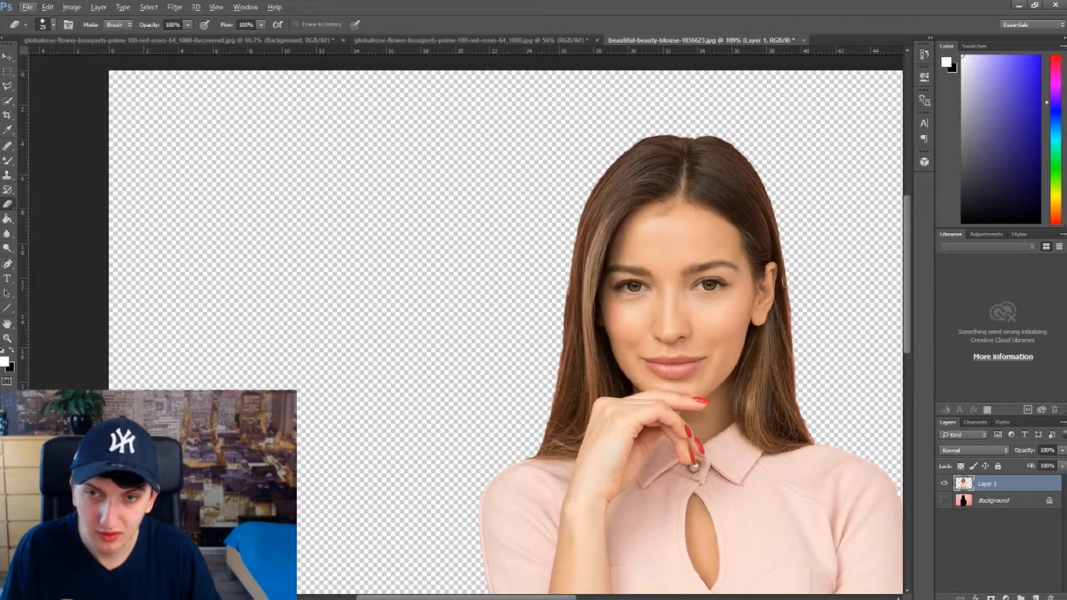
Step: Cover the pink fringe on the left hair edge at eyebrow level with the Clone Stamp tool
scroll(604, 272, up, 1)
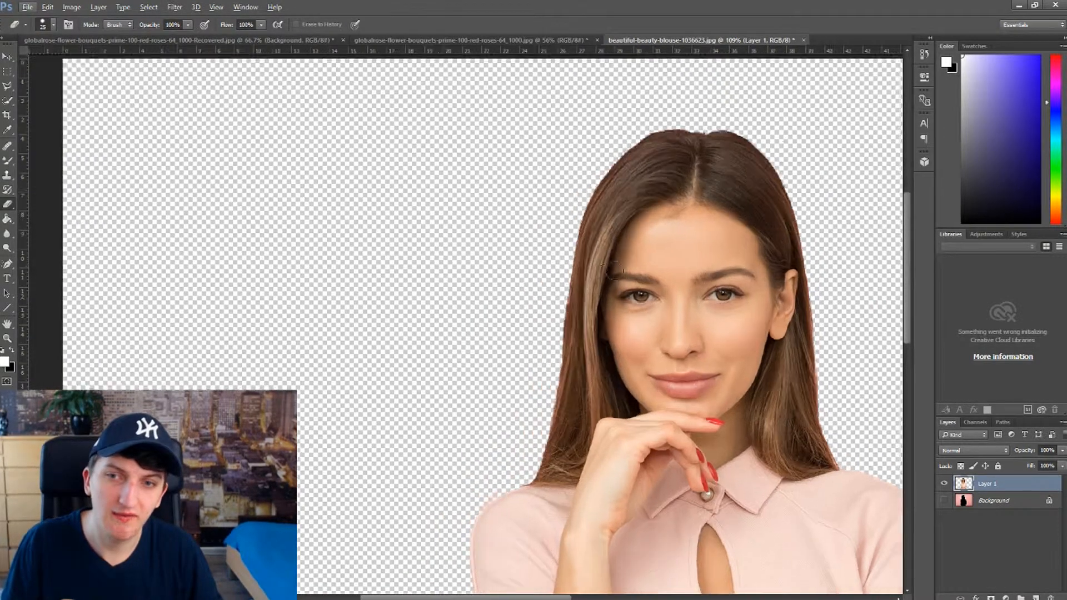
scroll(604, 273, up, 6)
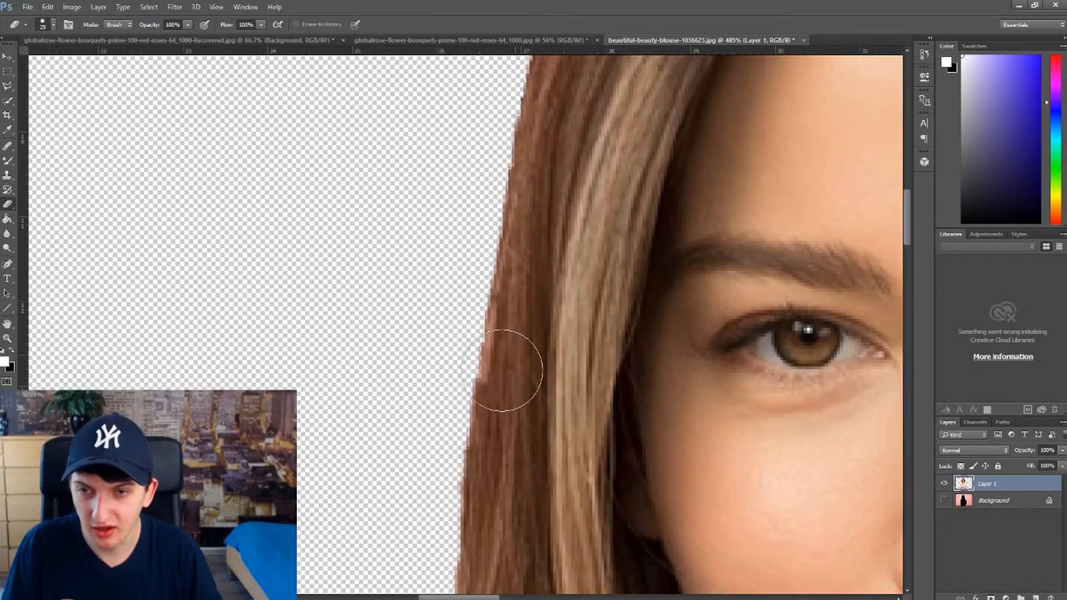
scroll(502, 371, up, 2)
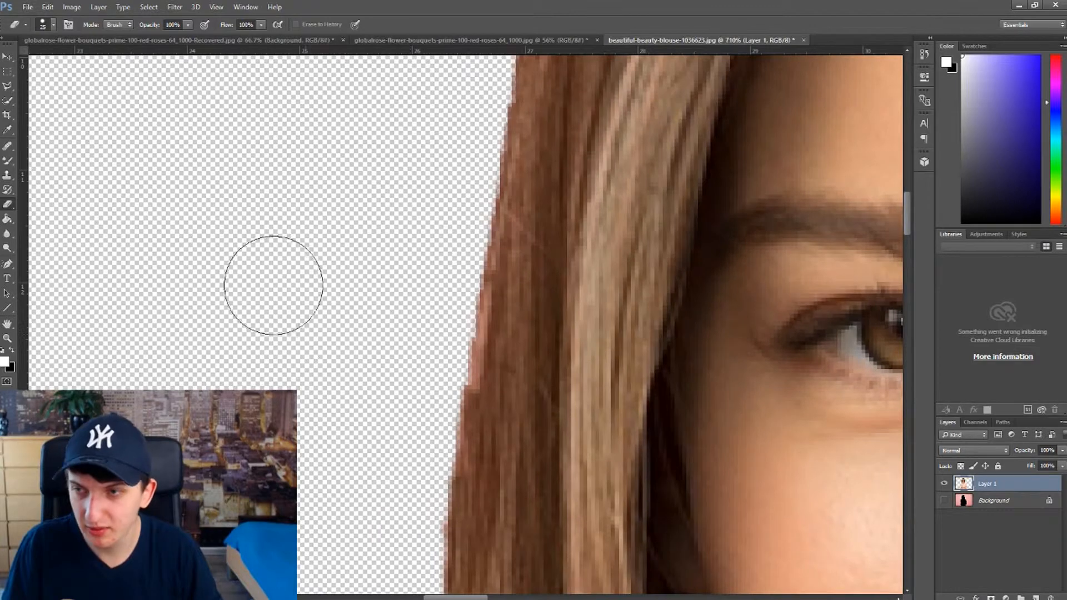
click(7, 175)
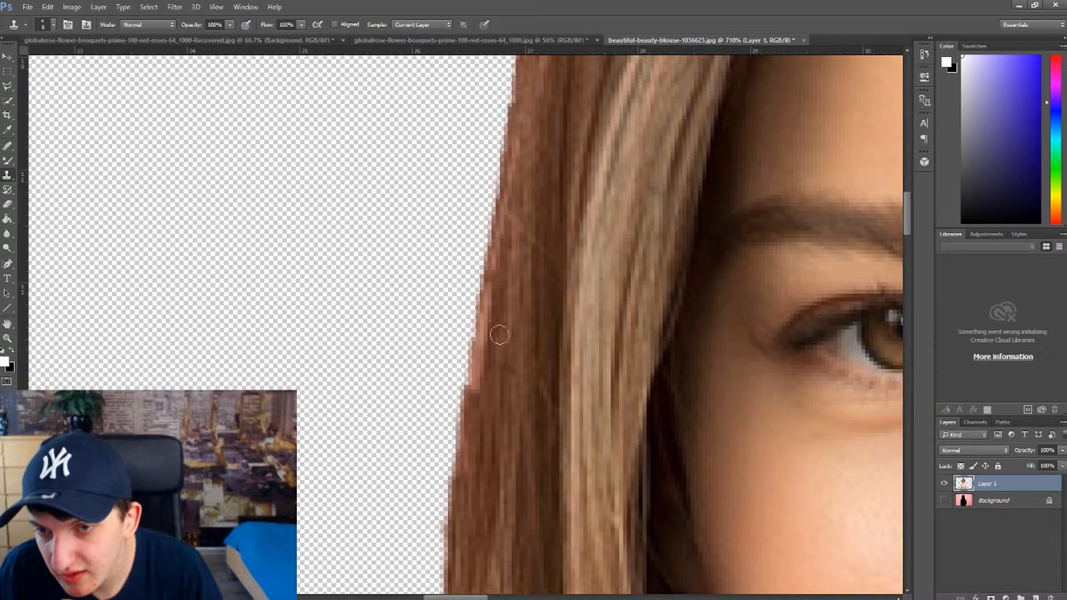
drag(493, 282, 478, 402)
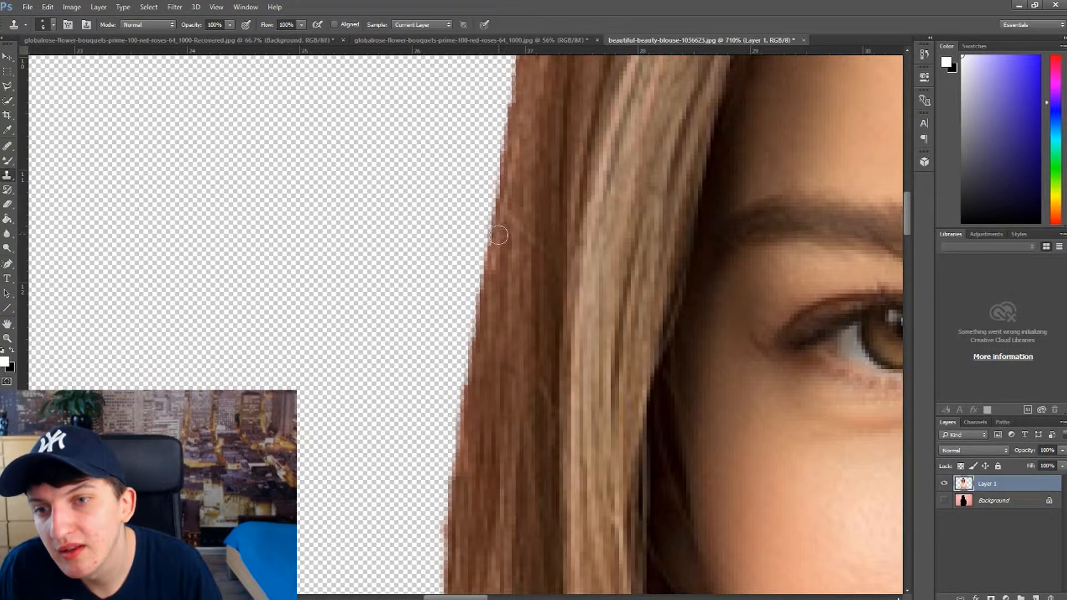
drag(498, 235, 488, 271)
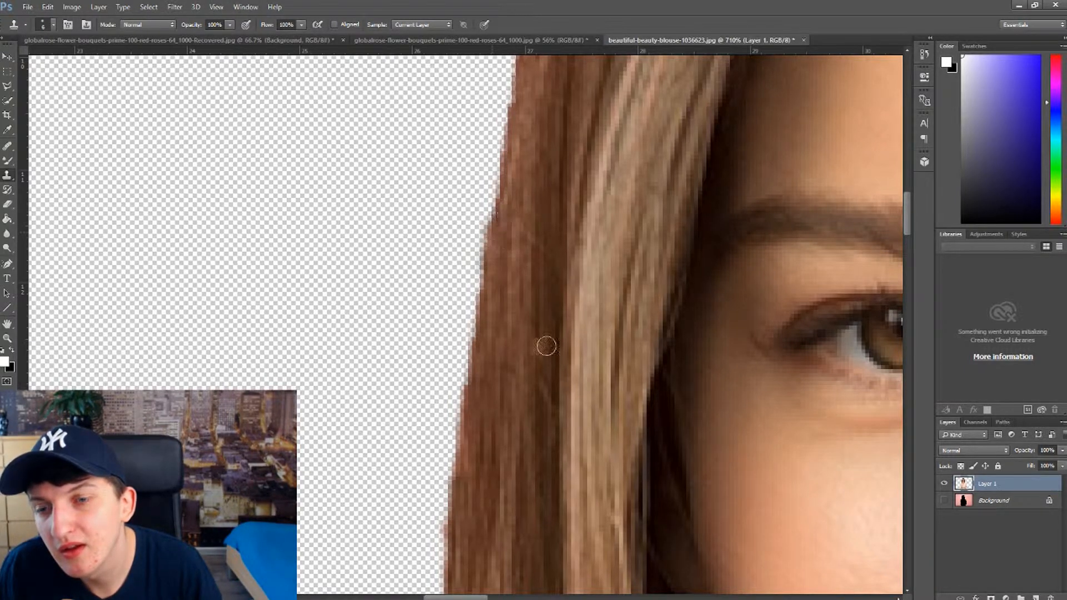
Step: Clone brown hair over the pink fringe on the lower left hair edge, next to the raised hand
scroll(542, 345, down, 5)
scroll(621, 278, down, 1)
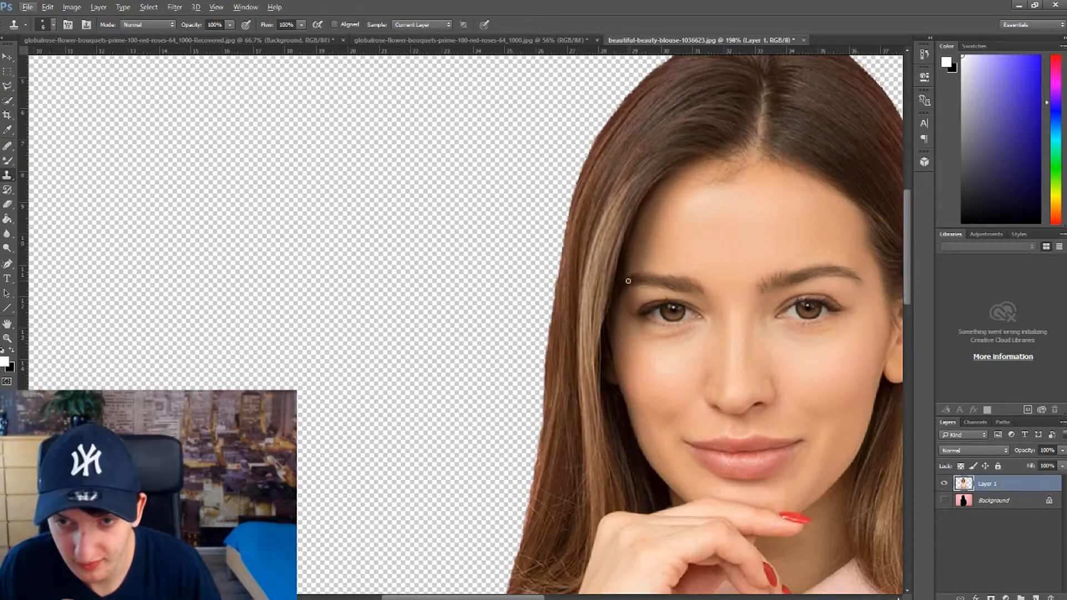
scroll(616, 456, down, 1)
scroll(517, 512, up, 5)
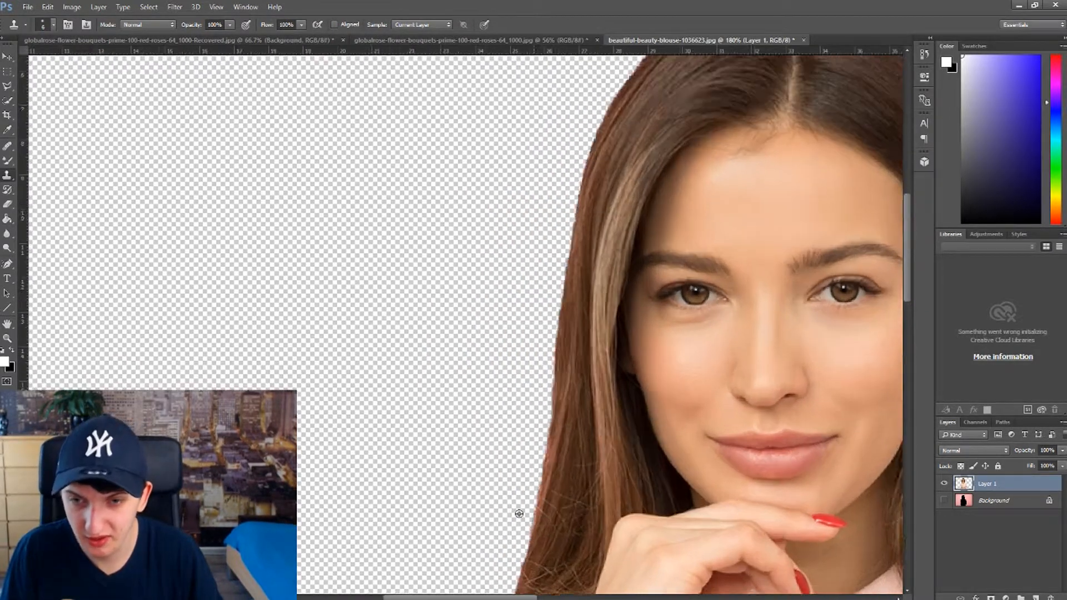
scroll(564, 525, up, 1)
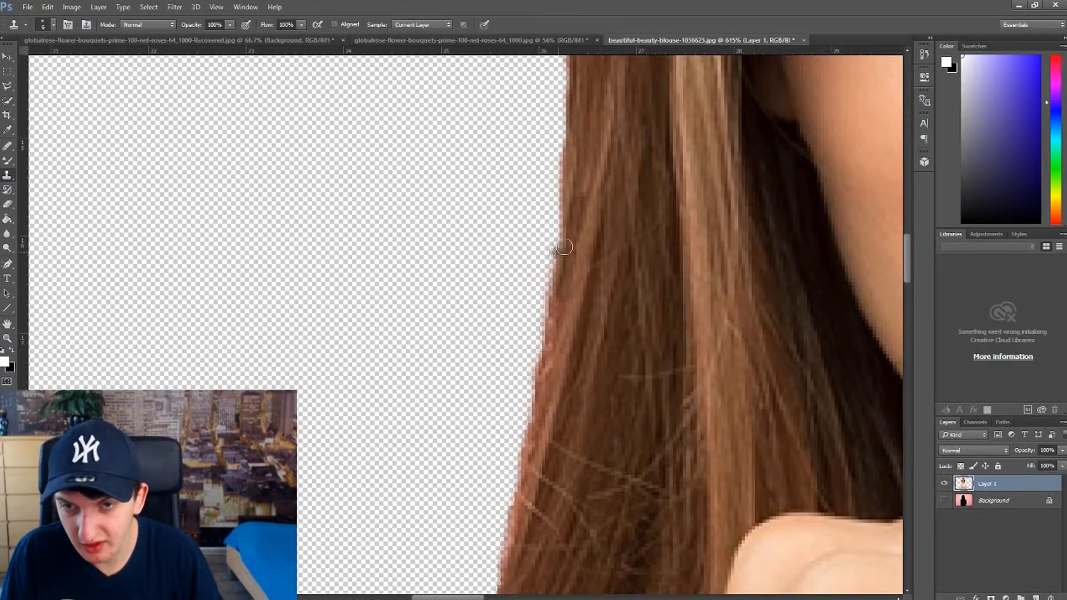
mouse_move(558, 308)
mouse_down()
mouse_move(558, 369)
mouse_move(580, 286)
mouse_move(601, 310)
mouse_move(559, 476)
mouse_move(567, 324)
mouse_move(545, 350)
mouse_up()
drag(553, 313, 518, 523)
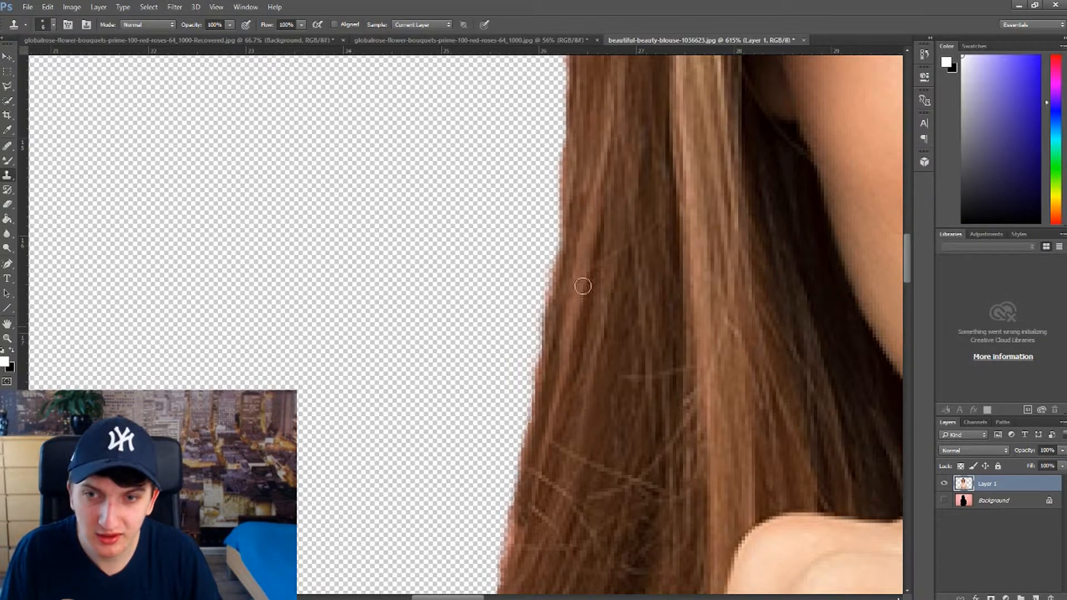
drag(563, 303, 509, 555)
Step: Undo the last clone stroke on the left hair edge
scroll(651, 445, down, 5)
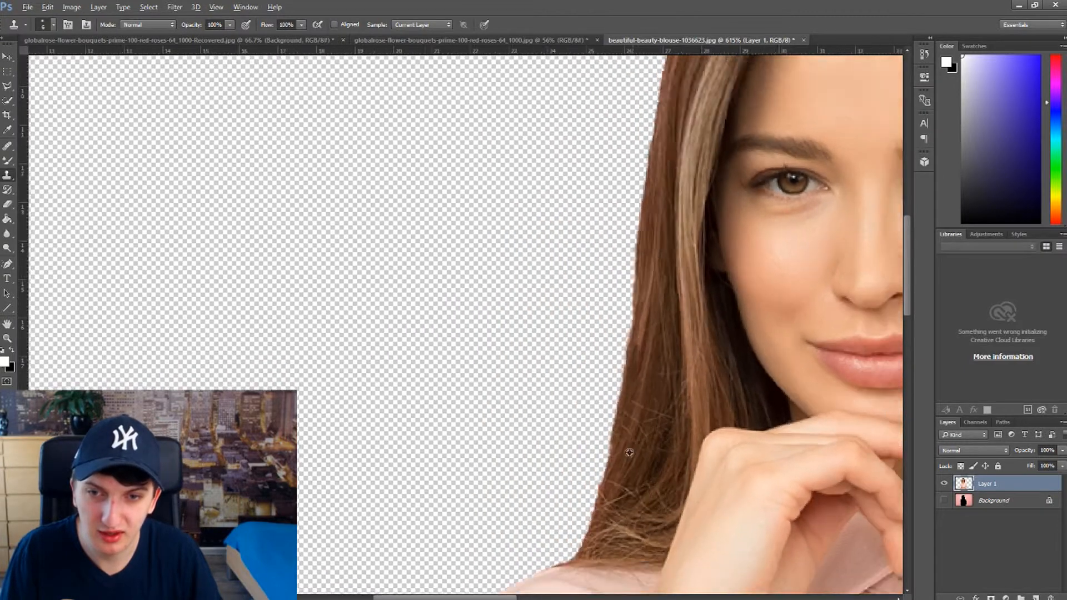
scroll(629, 452, down, 3)
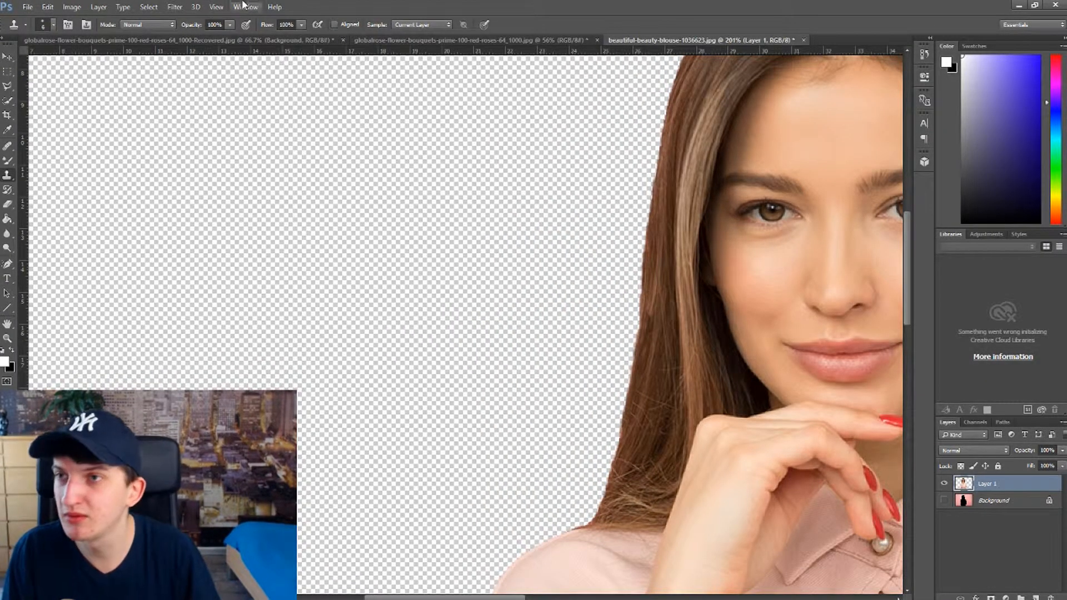
click(48, 7)
click(59, 40)
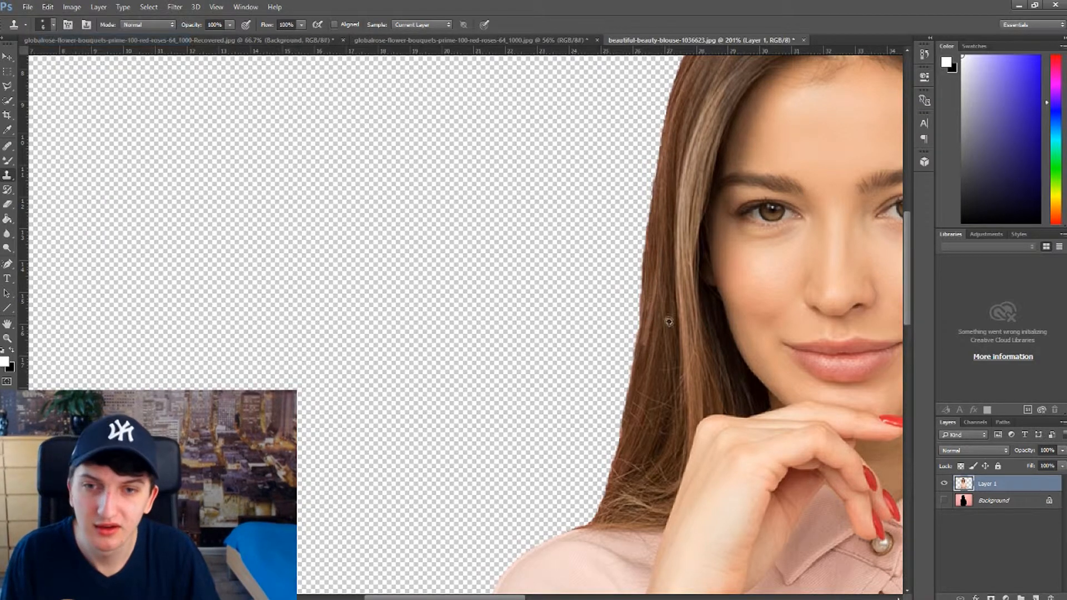
Step: Examine the retouched left hair edge up close and in the context of the whole cut-out
scroll(665, 319, up, 3)
scroll(639, 315, up, 1)
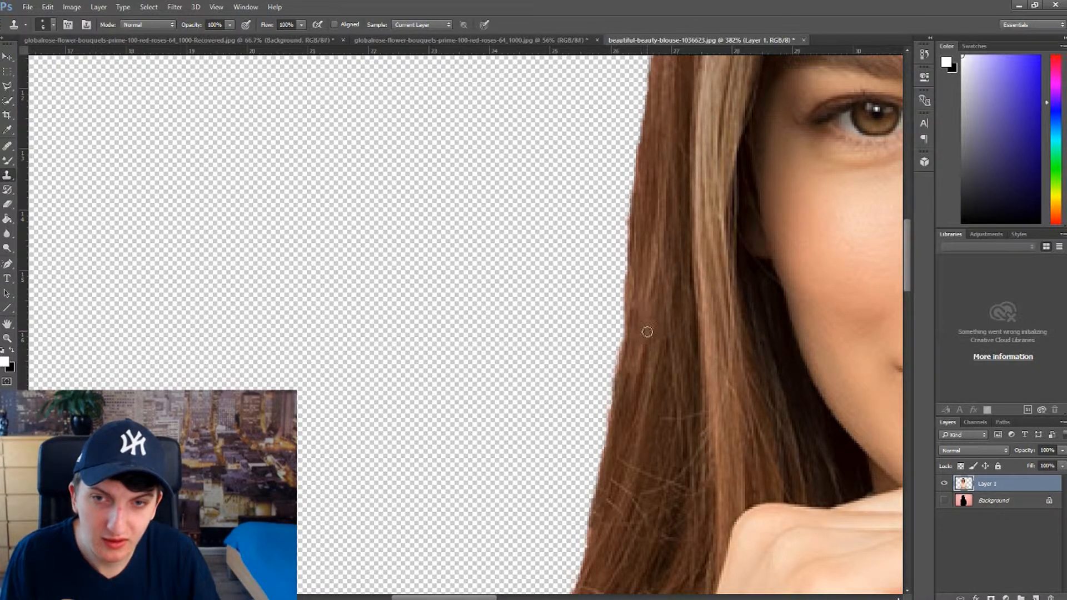
scroll(714, 404, down, 4)
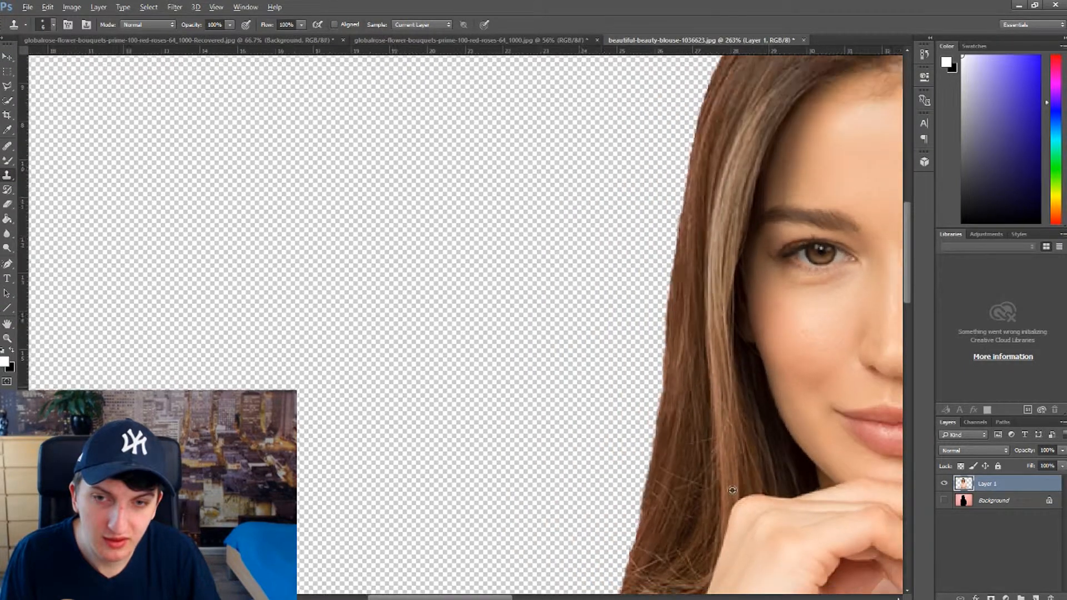
scroll(779, 514, down, 4)
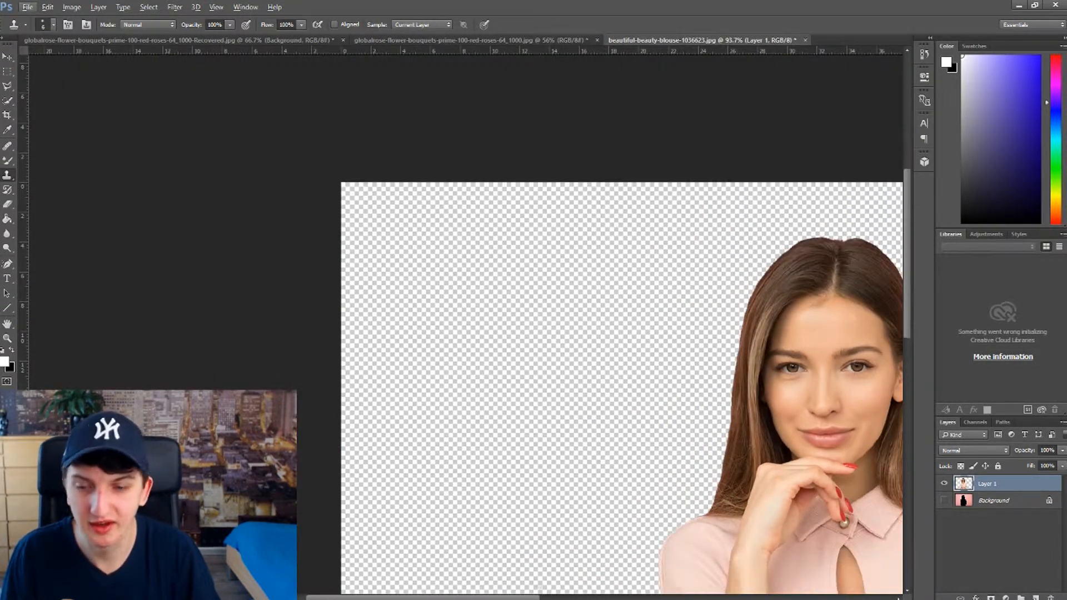
scroll(460, 504, down, 1)
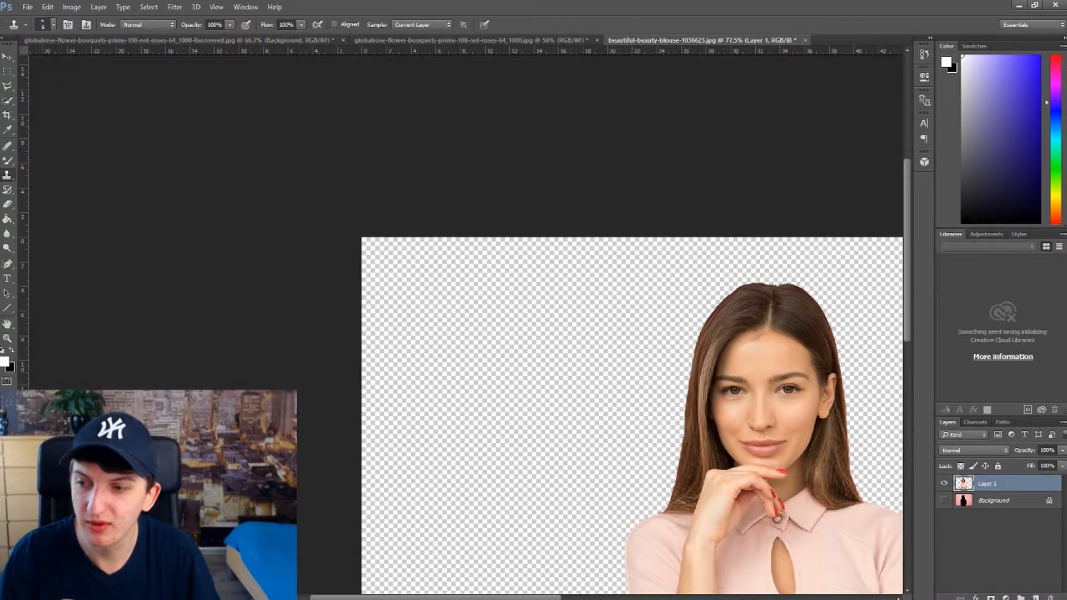
Step: Move the cut-out woman on Layer 1 to the right and slightly up on the canvas
key(ctrl+plus)
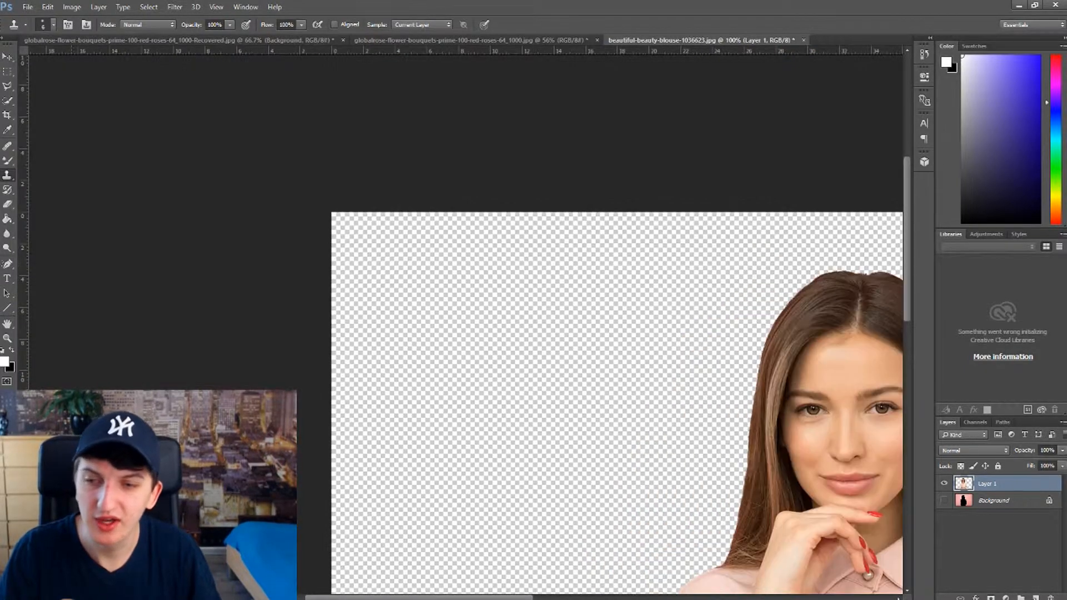
scroll(474, 555, right, 6)
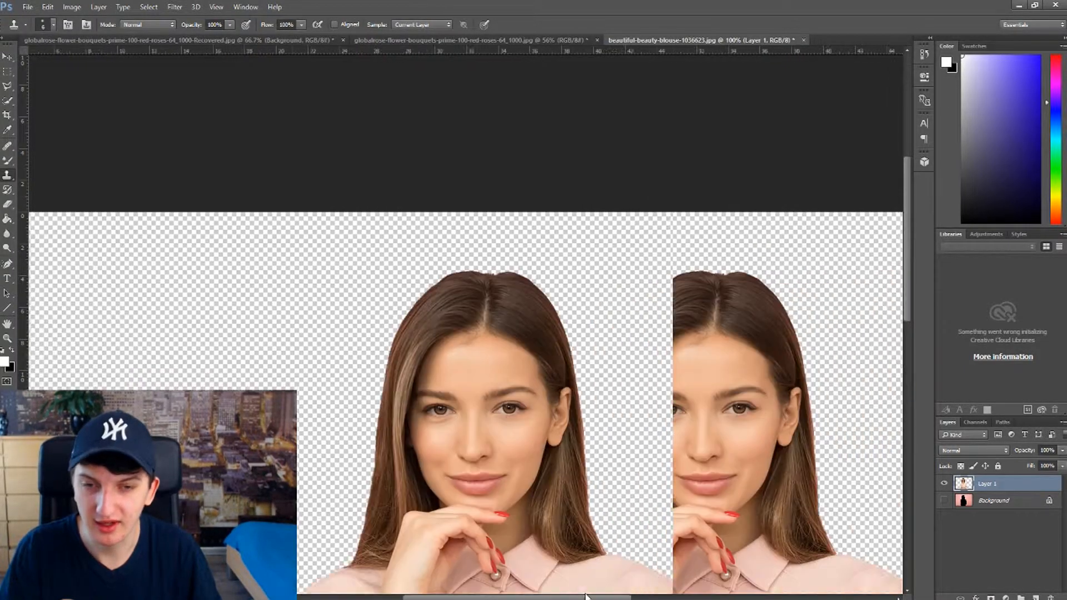
key(ctrl+0)
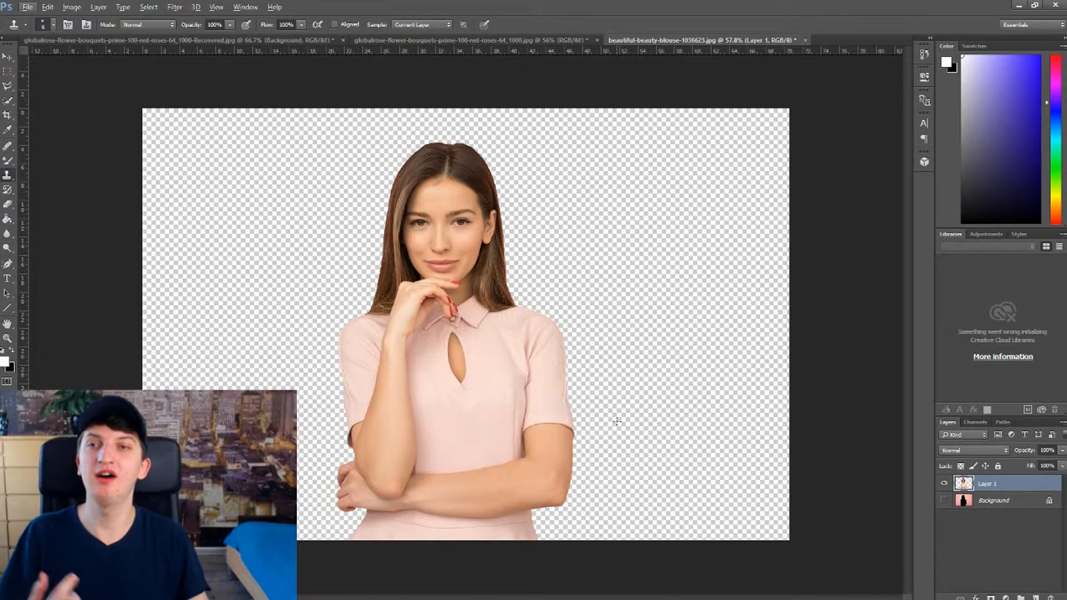
key(v)
drag(374, 330, 542, 314)
right_click(542, 314)
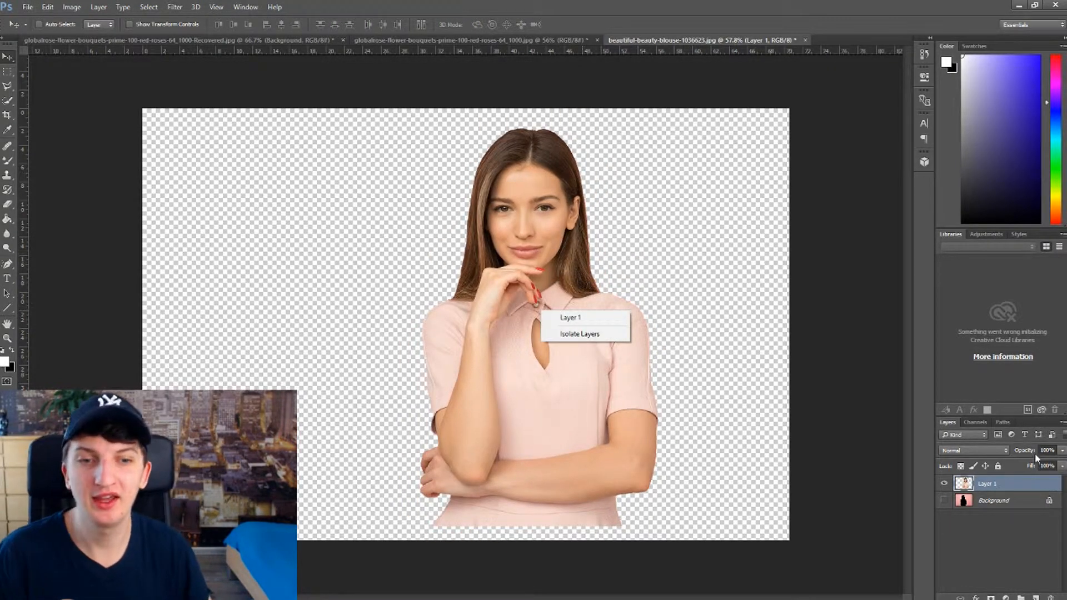
Step: Duplicate Layer 1 into the document globalrose-flower-bouquets-prime-100-red-roses-64_1000.jpg
right_click(1012, 487)
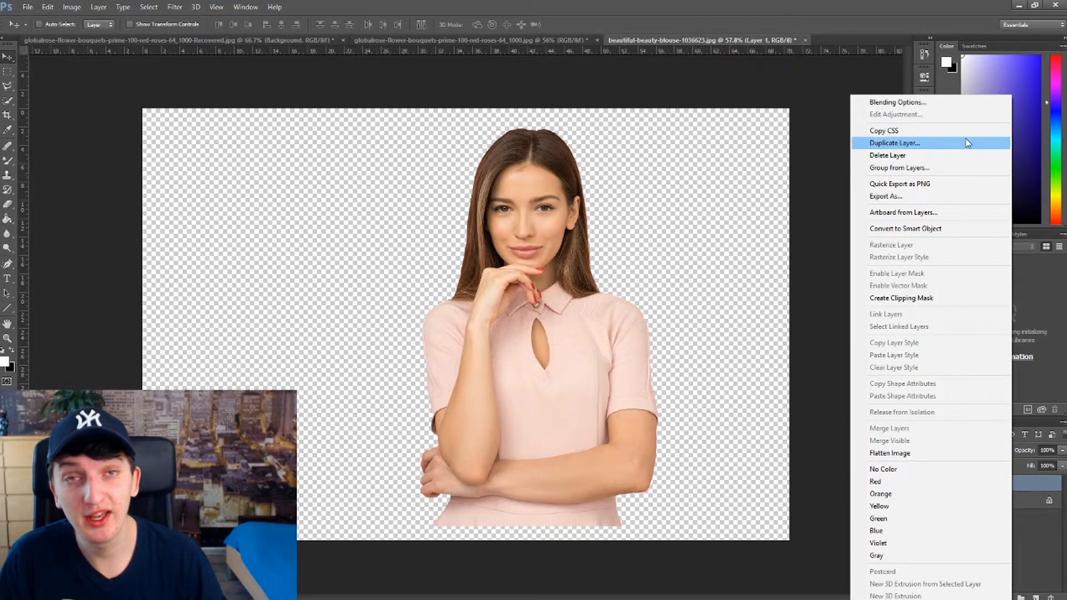
click(968, 143)
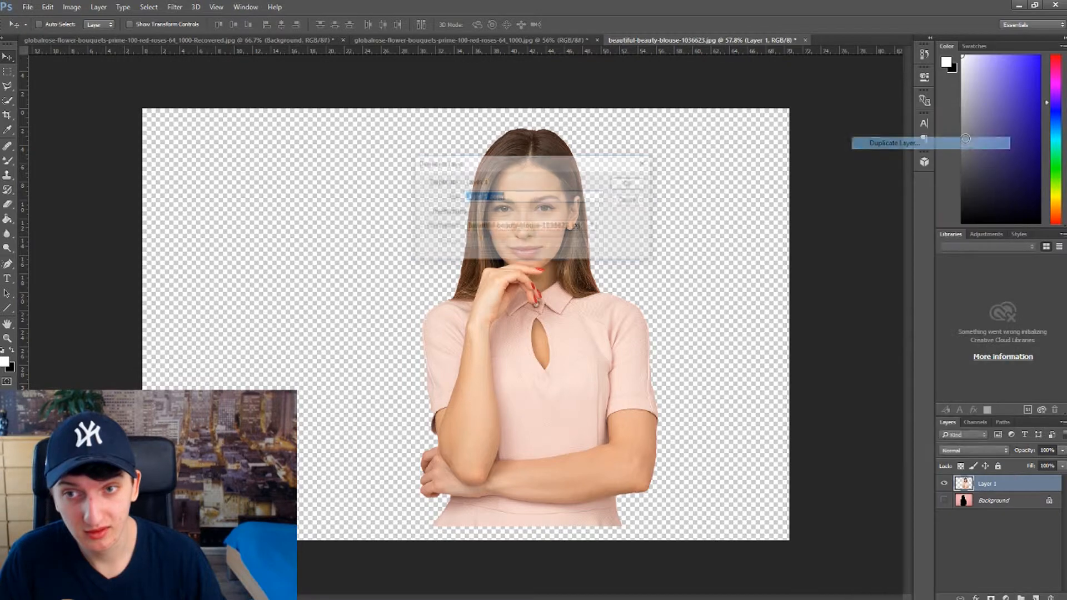
click(577, 226)
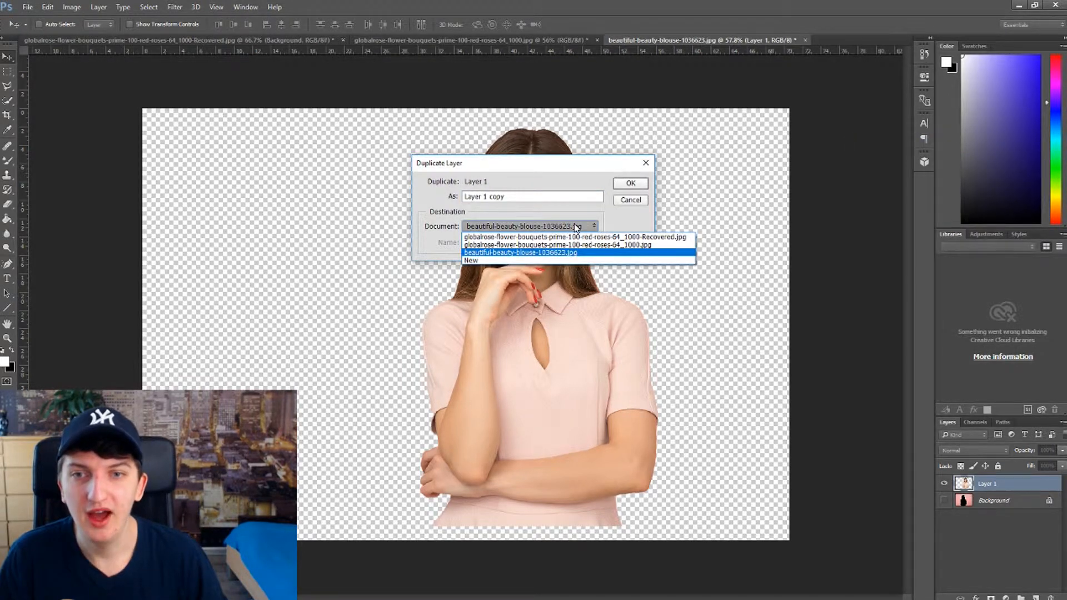
click(546, 245)
click(619, 189)
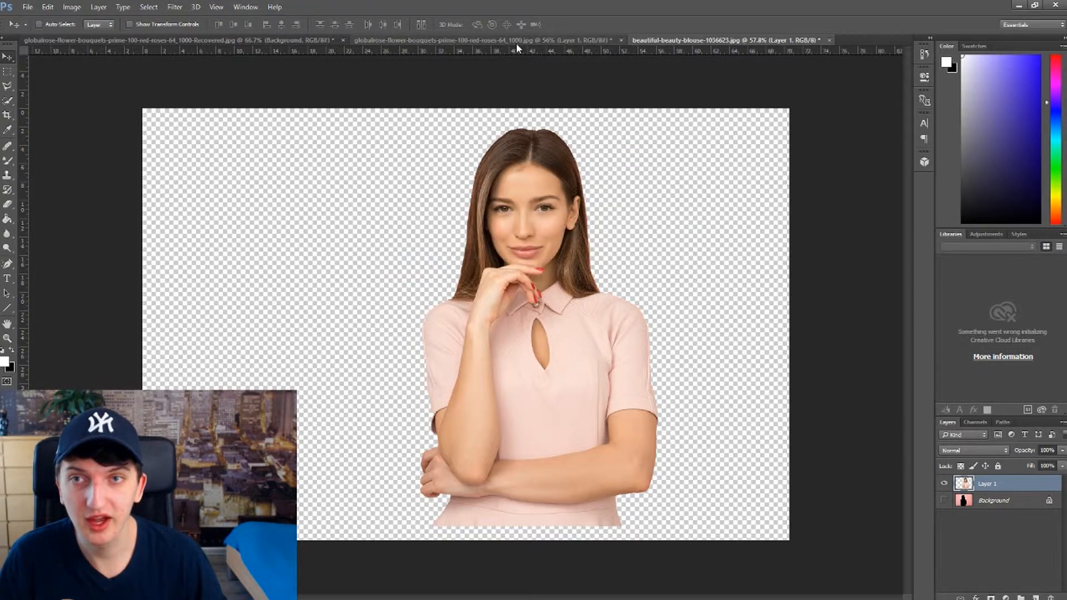
Step: Switch to the rose document and position the duplicated woman beside the rose at the right edge of the image
click(515, 41)
drag(619, 386, 602, 399)
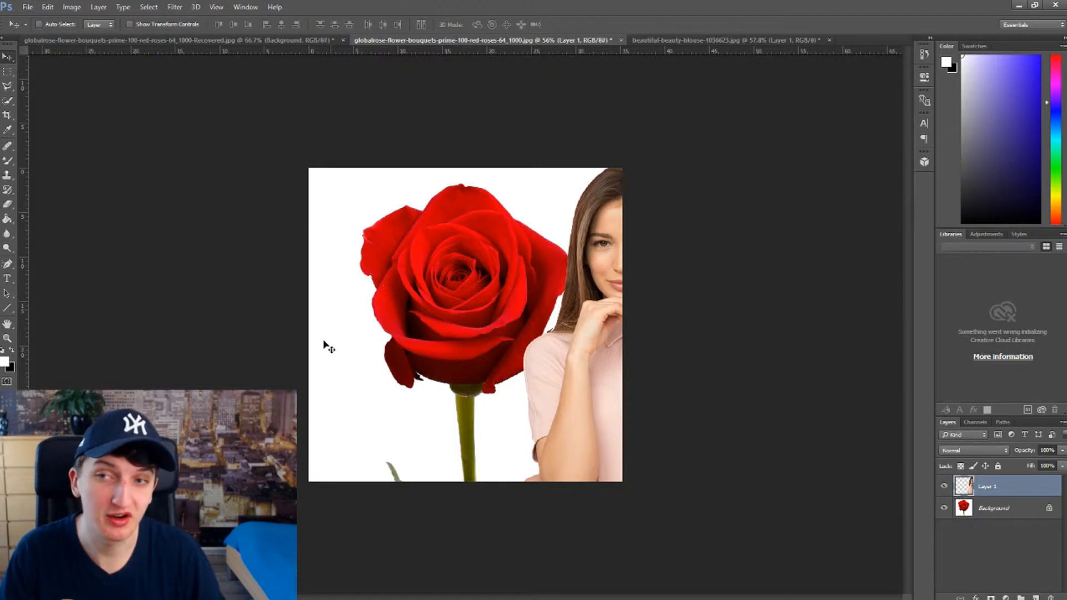
mouse_move(583, 441)
mouse_down()
mouse_move(573, 444)
mouse_move(589, 443)
mouse_up()
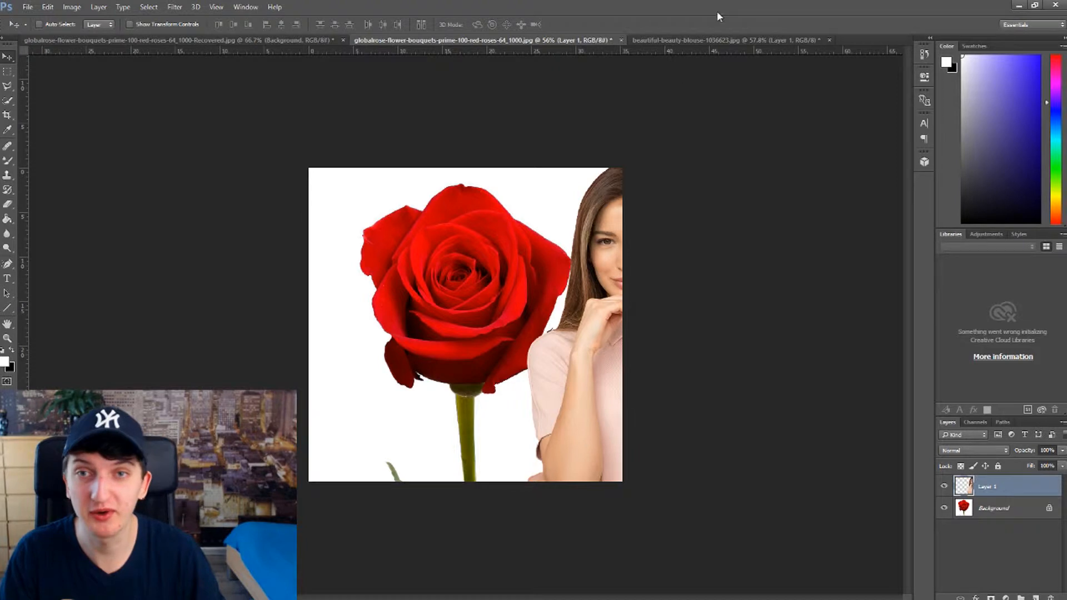
Step: Shift the woman back toward the left in her own document and save it on the Desktop as a PNG named beautiful-beauty-blouseo
click(749, 39)
drag(524, 313, 473, 324)
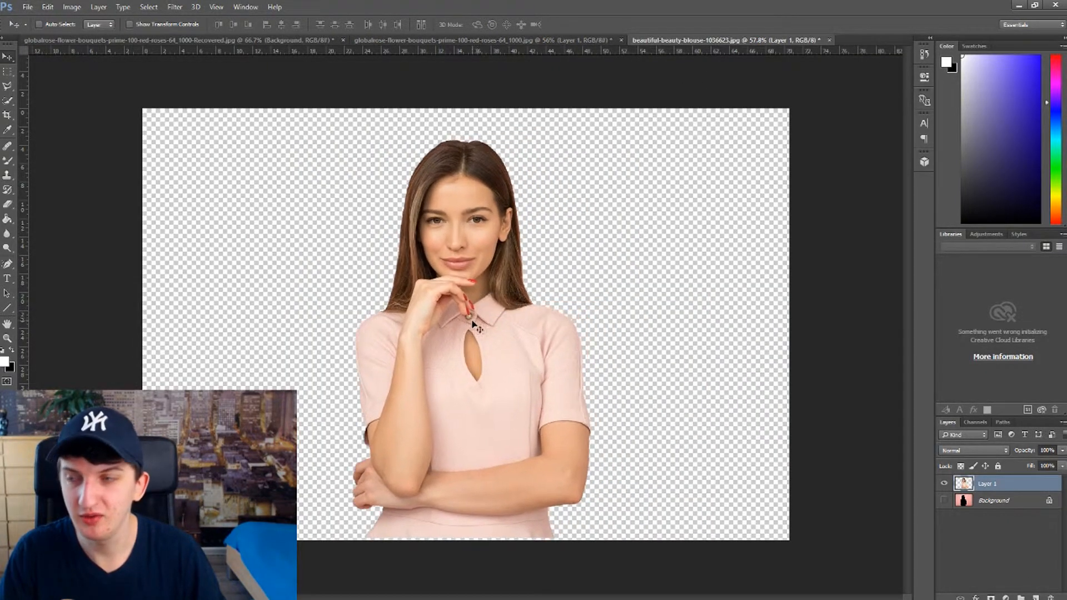
click(28, 7)
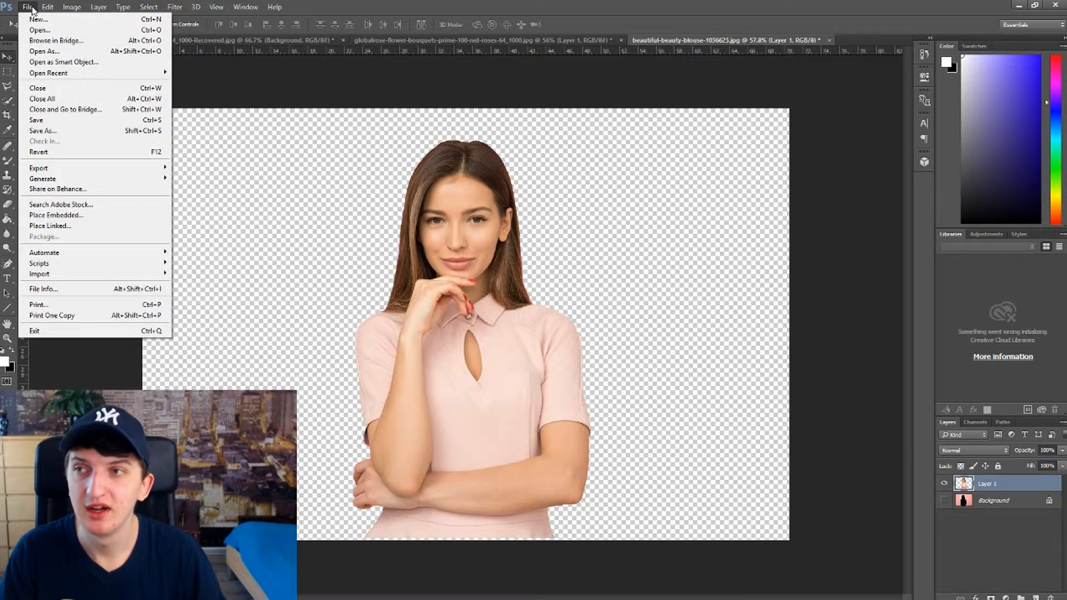
click(40, 129)
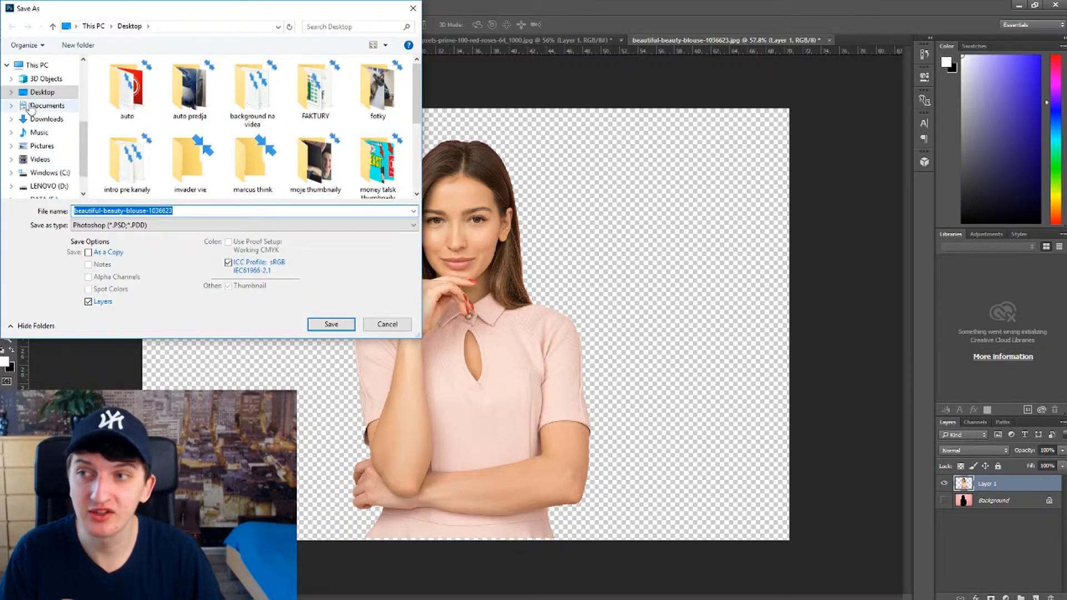
click(99, 225)
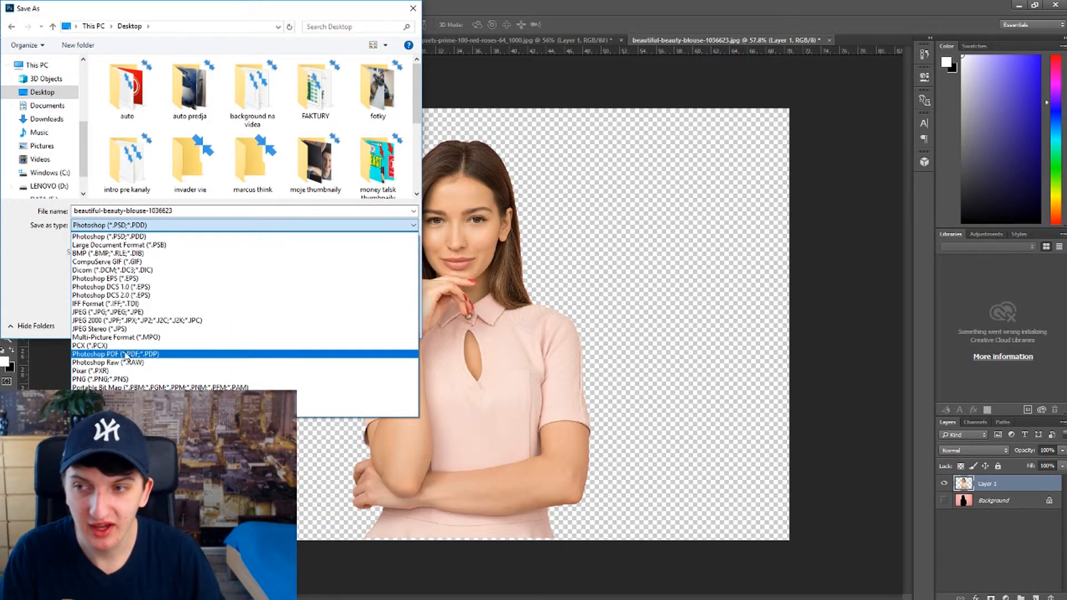
click(165, 381)
double_click(188, 212)
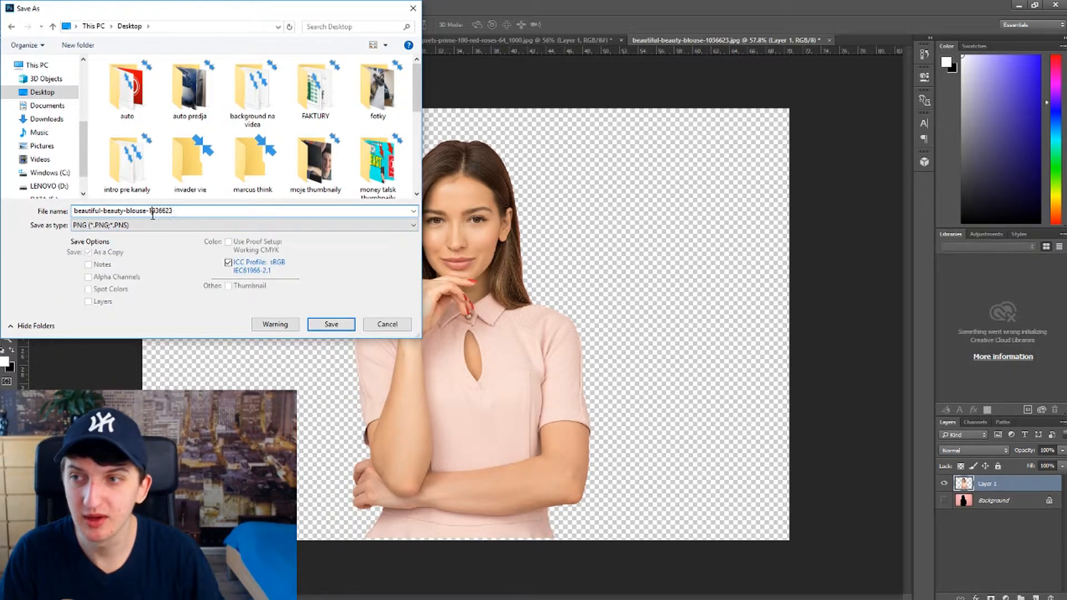
key(BackSpace)
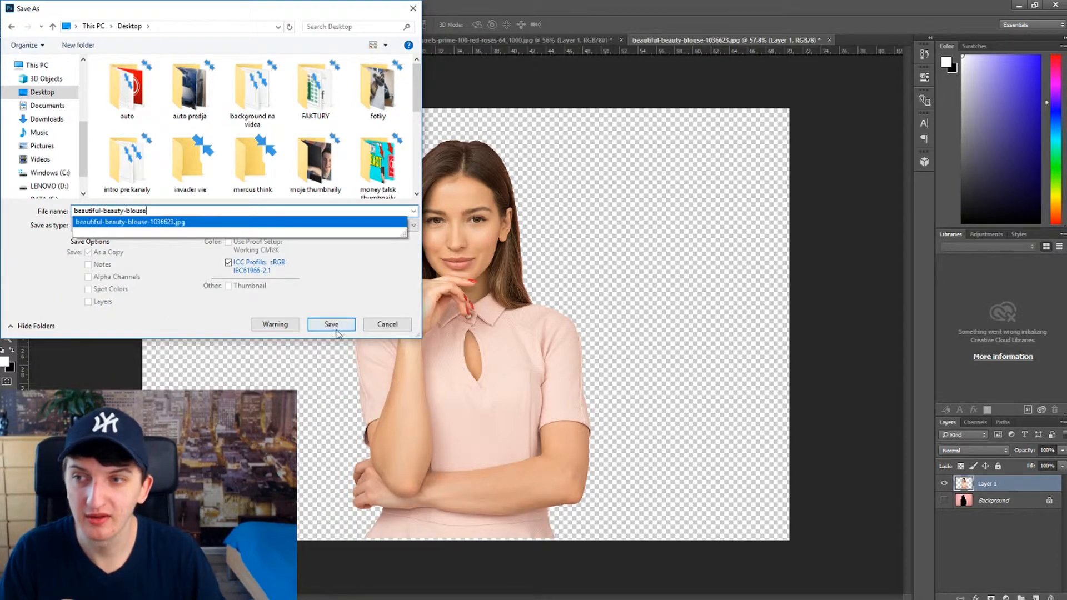
text(o)
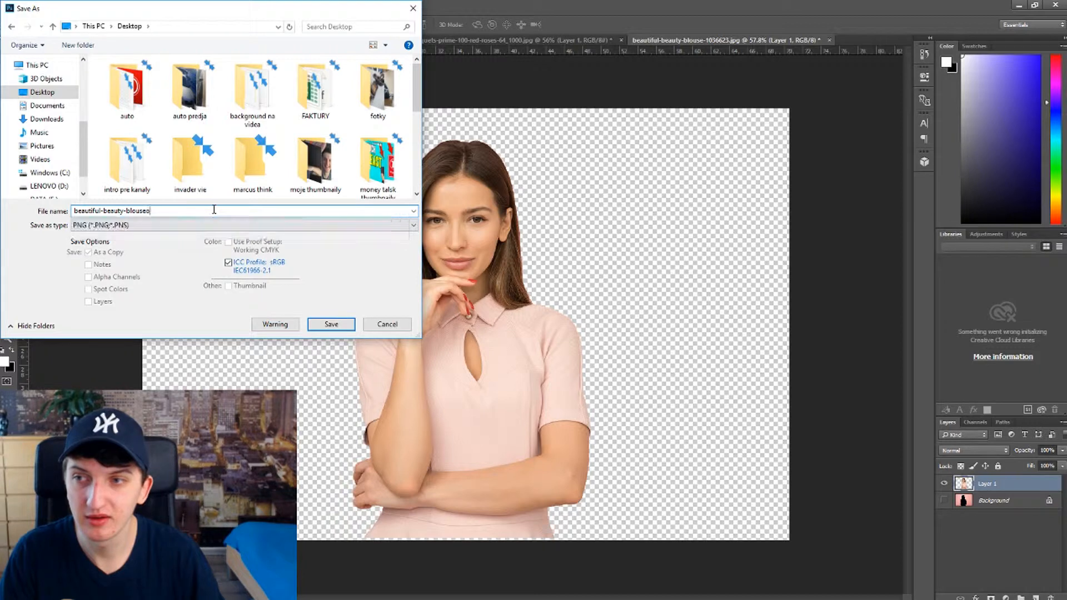
click(330, 325)
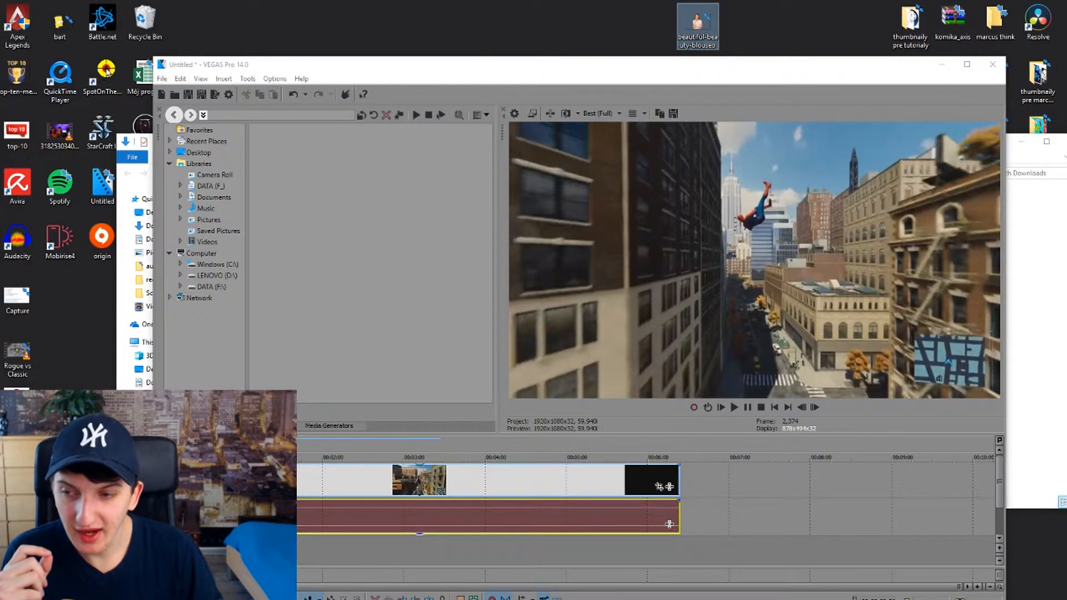
Step: Switch to VEGAS Pro, place the playhead midway in the city gameplay clip, and widen the window toward the left
right_click(734, 489)
click(719, 496)
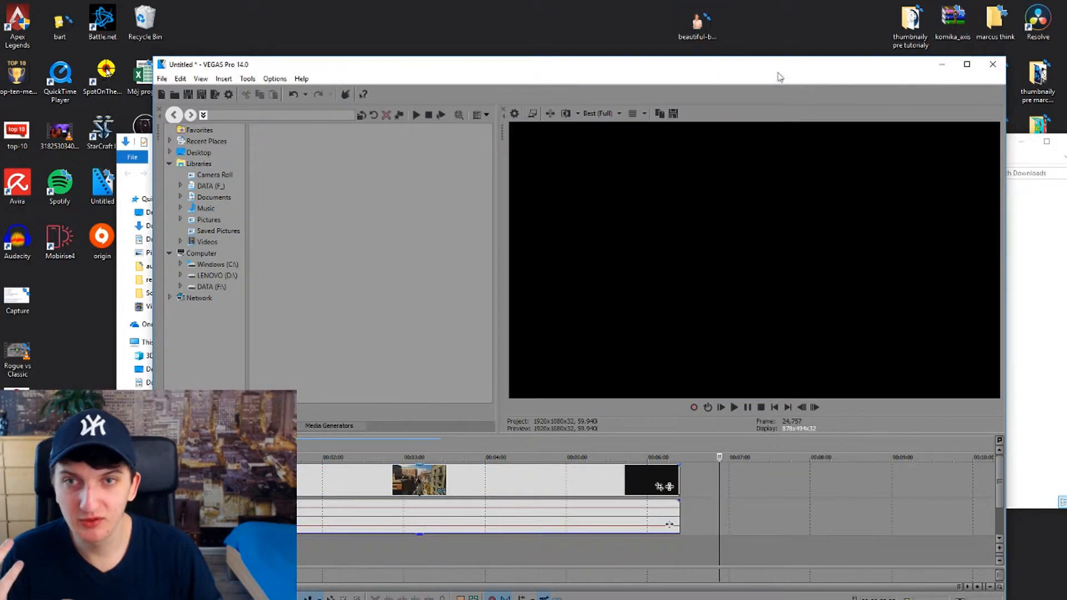
click(404, 535)
click(413, 478)
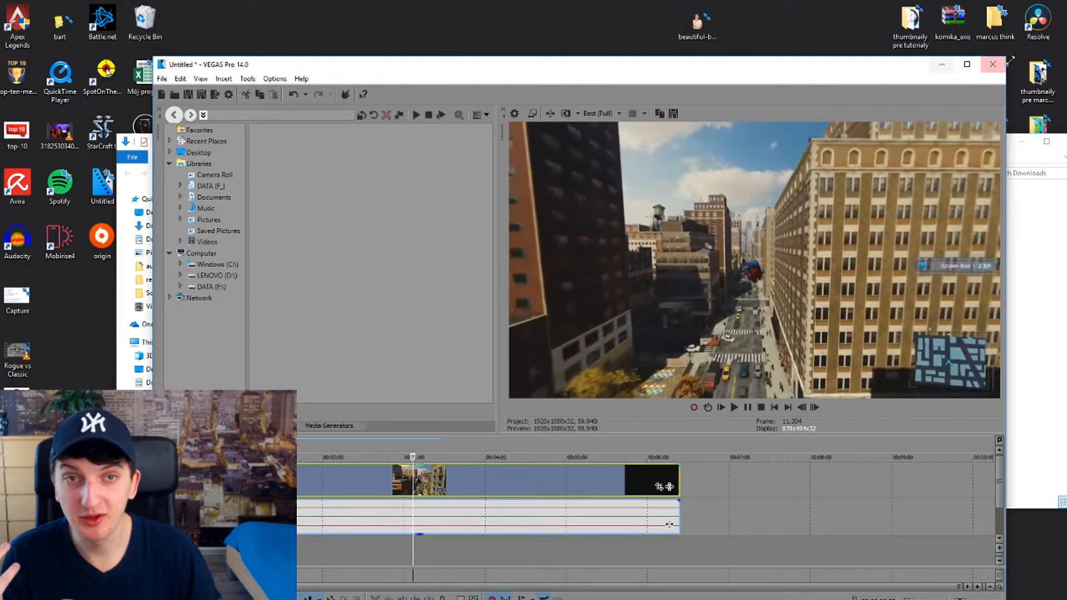
drag(151, 174, 109, 174)
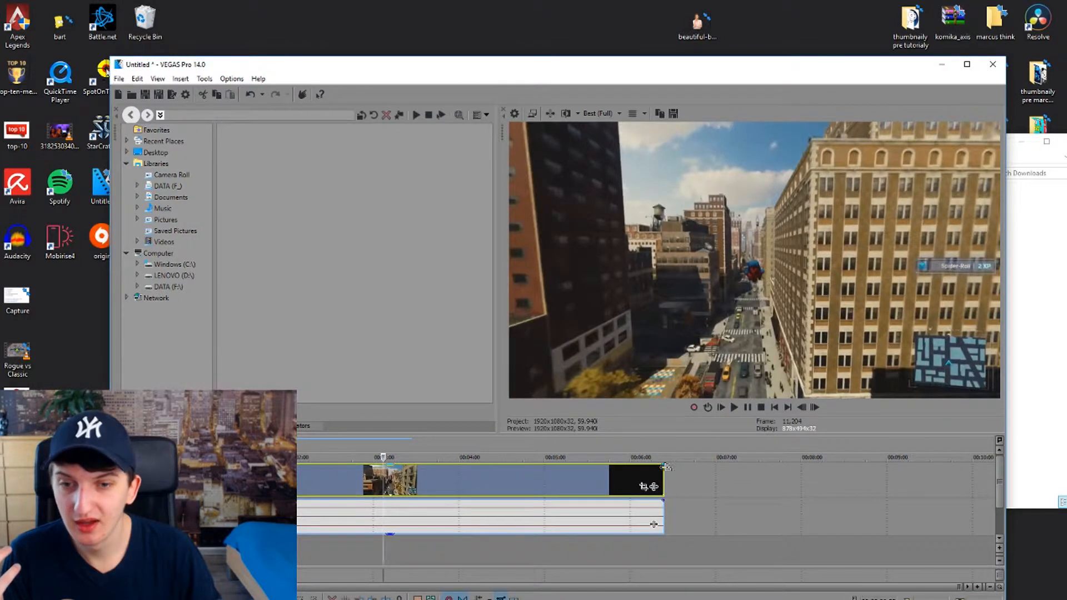
Step: Insert a new video track above the gameplay clip and place the beautiful-beauty-blouseo image from the desktop on it at the playhead
right_click(695, 479)
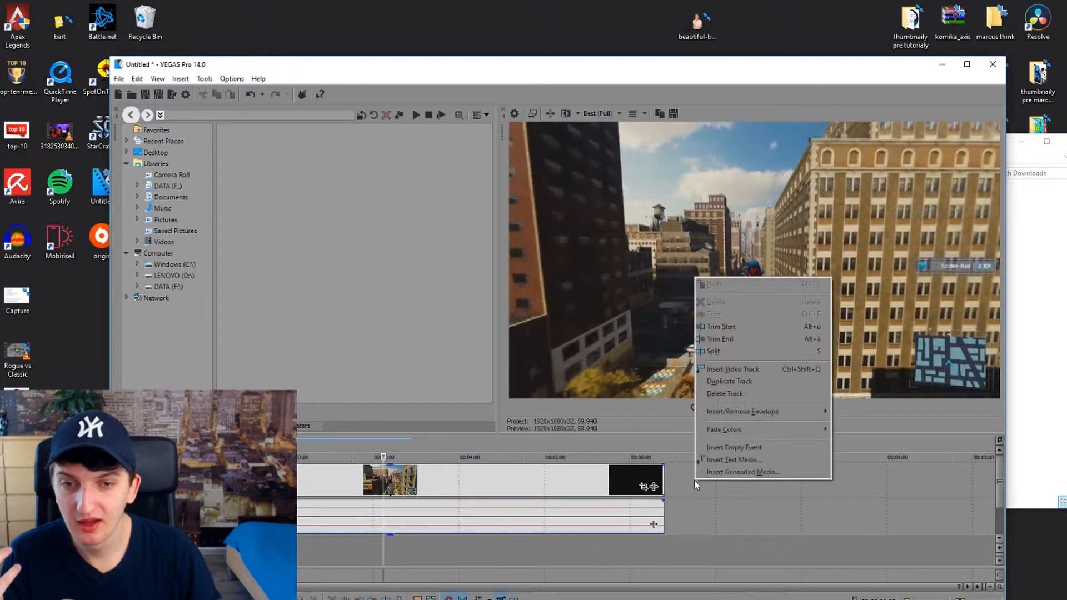
click(738, 382)
drag(697, 21, 386, 482)
scroll(445, 462, up, 5)
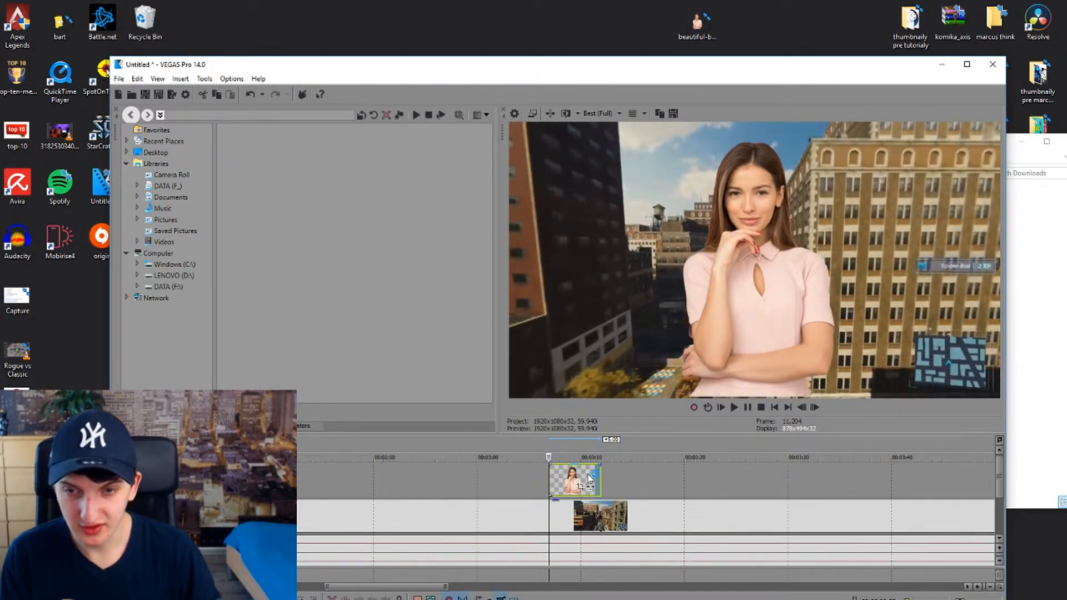
key(space)
key(space)
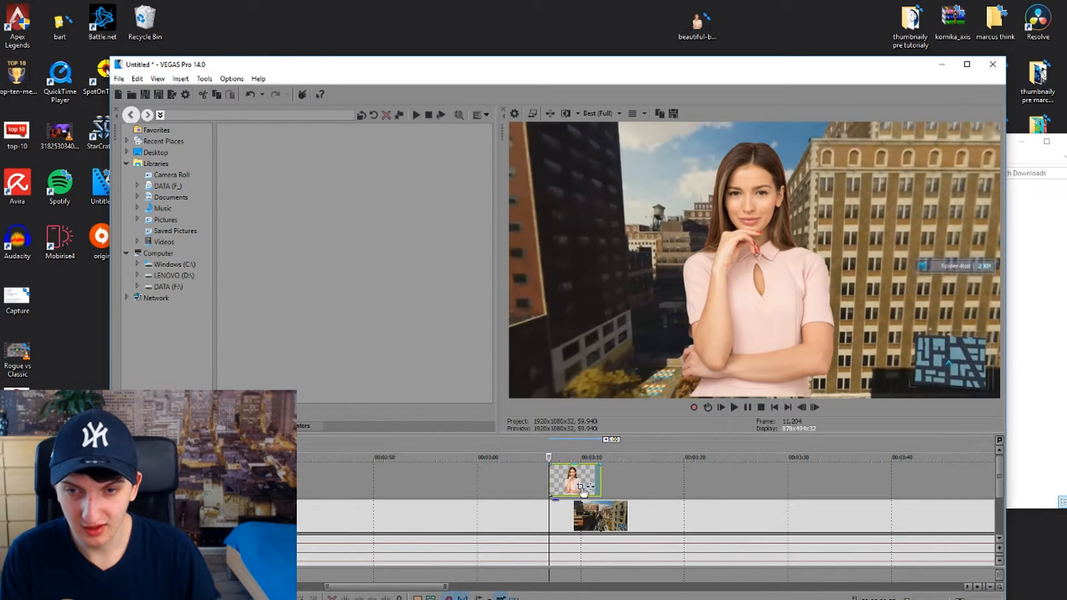
Step: Shift the woman to the left side of the frame with Event Pan/Crop, X Center about 1,616, and play back the composite
click(581, 488)
drag(310, 360, 404, 359)
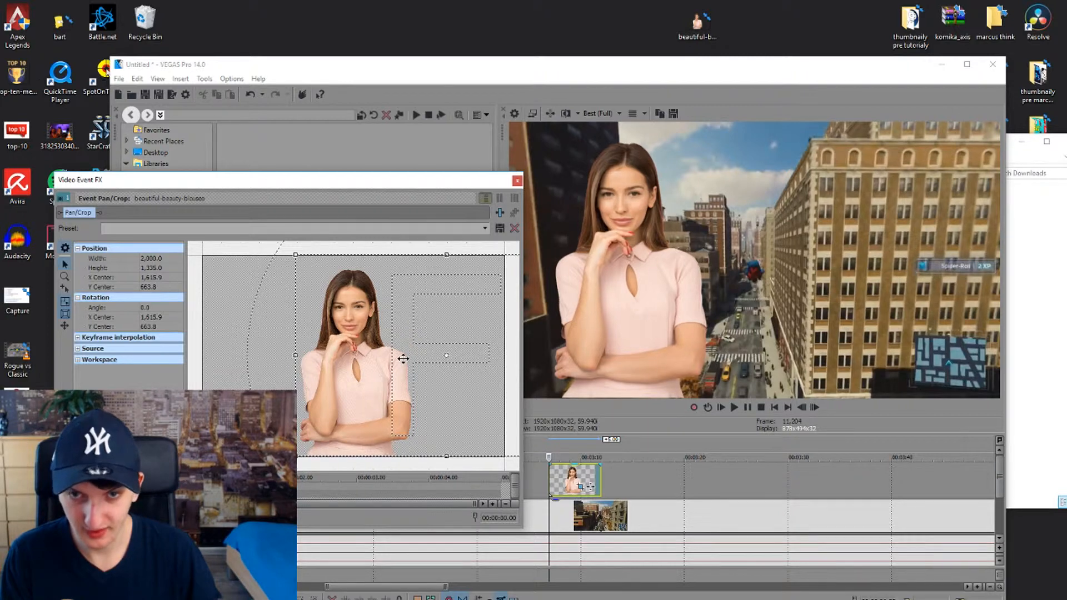
click(517, 181)
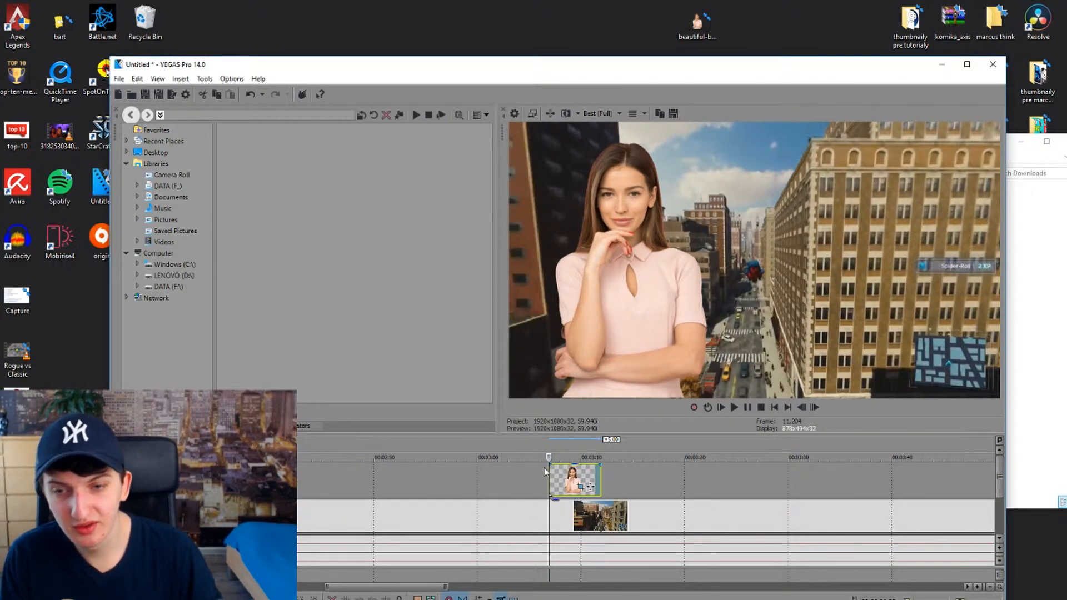
key(space)
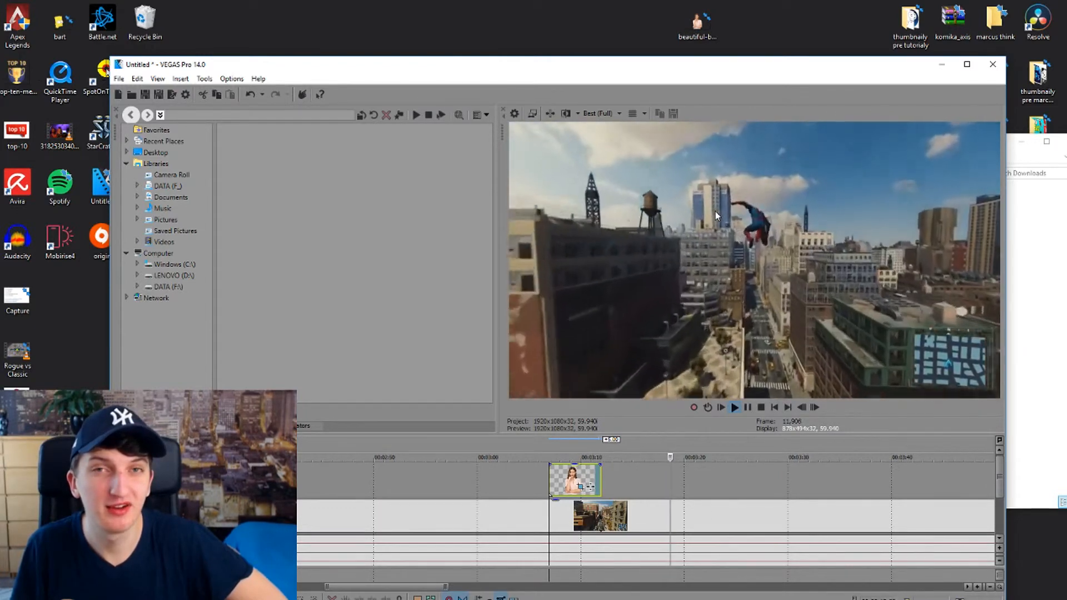
key(space)
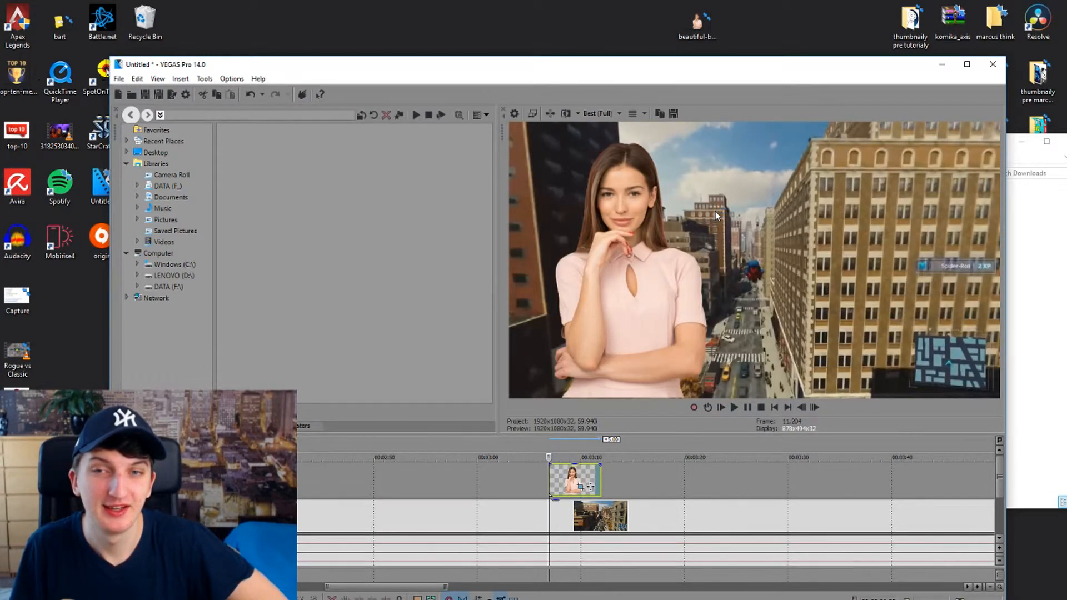